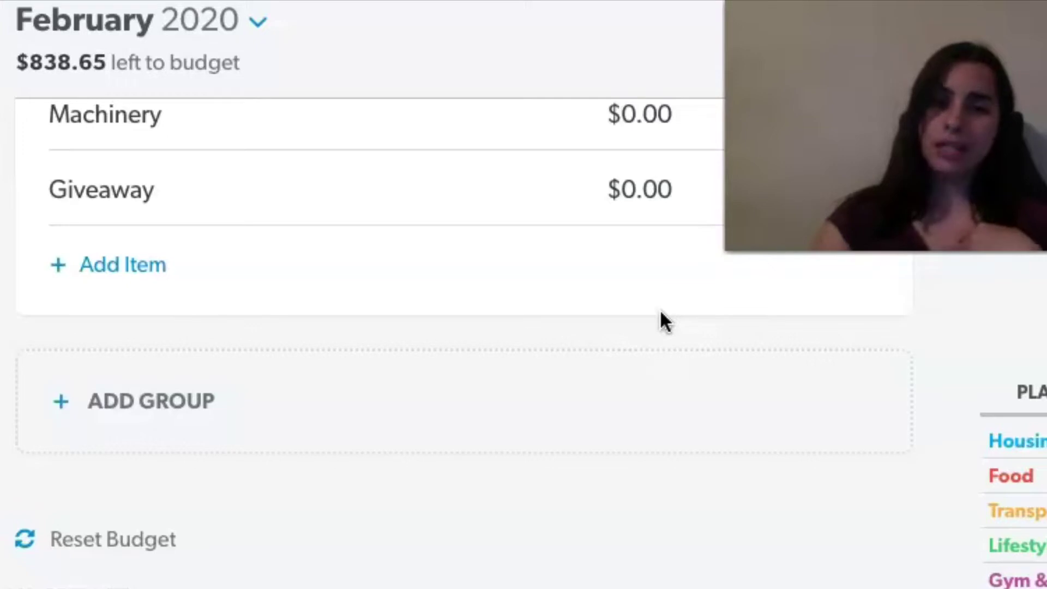
- Review the planned amounts for the paychecks, miscellaneous income and tax refund in February's Income group
scroll(260, 321, "up", 15)
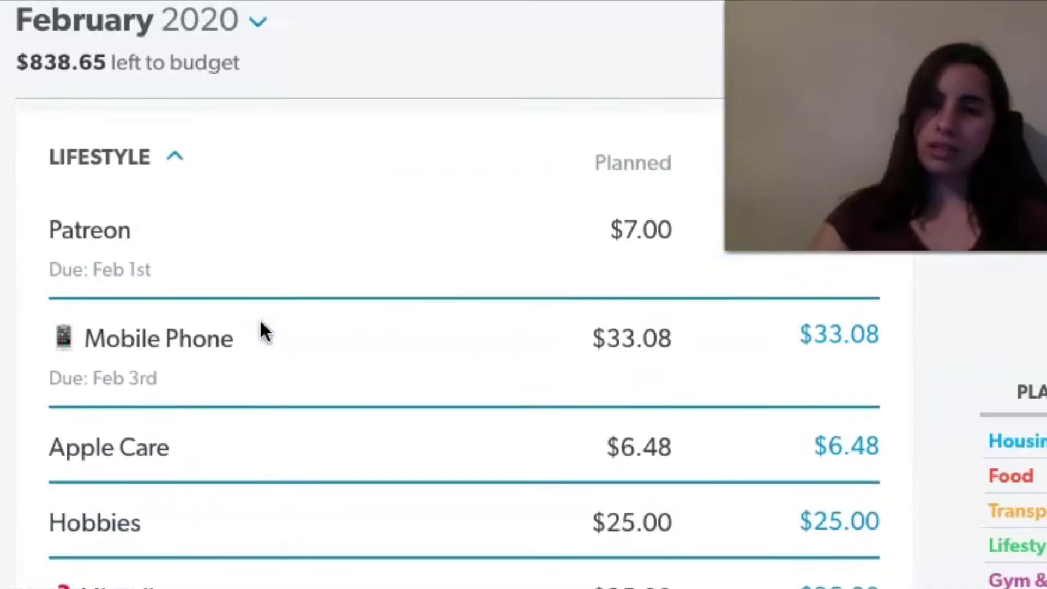
scroll(260, 318, "up", 15)
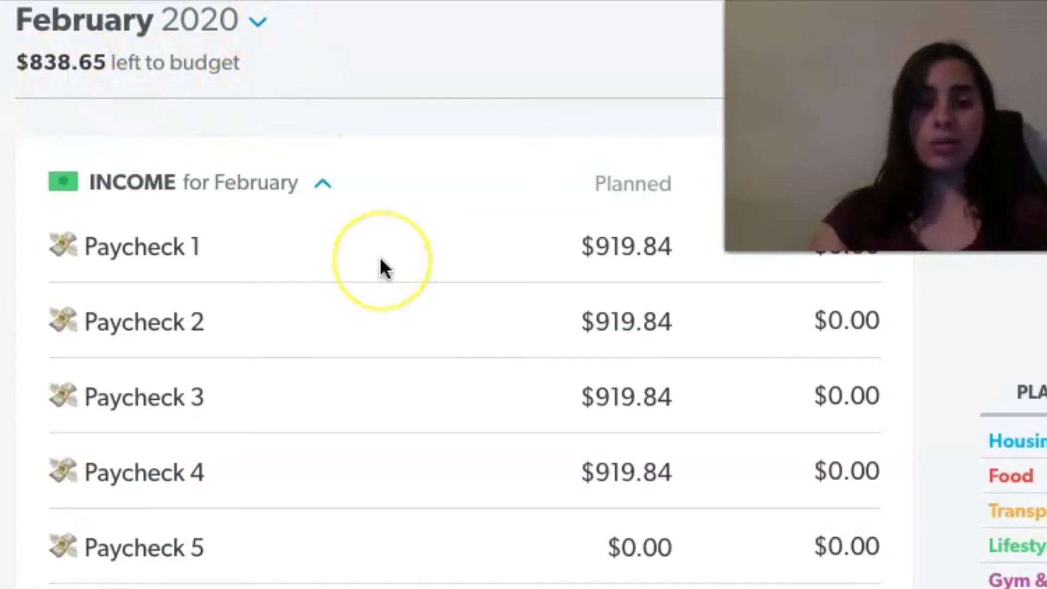
scroll(380, 259, "down", 1)
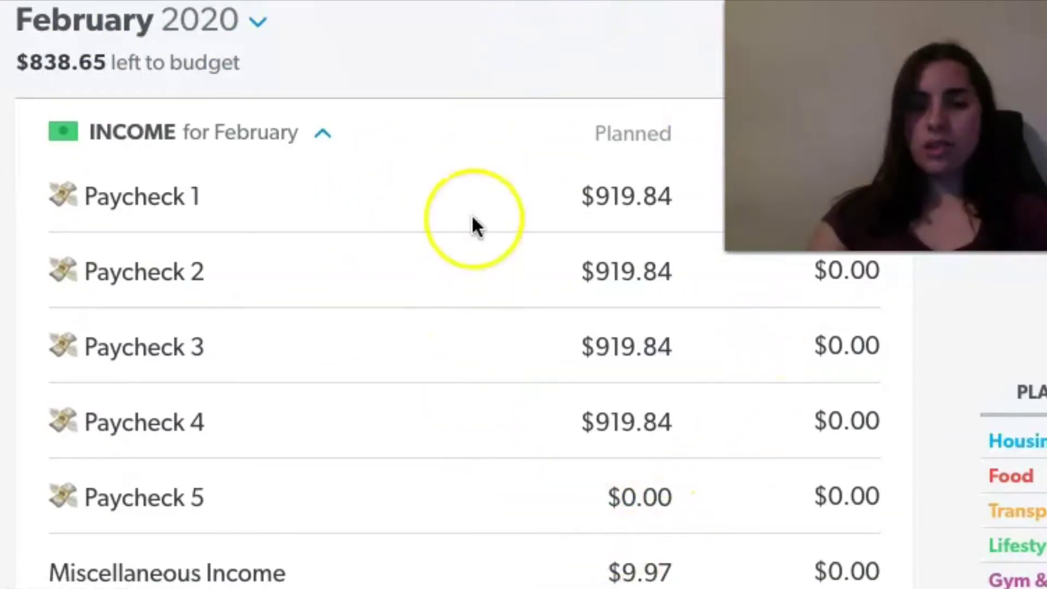
scroll(473, 219, "down", 3)
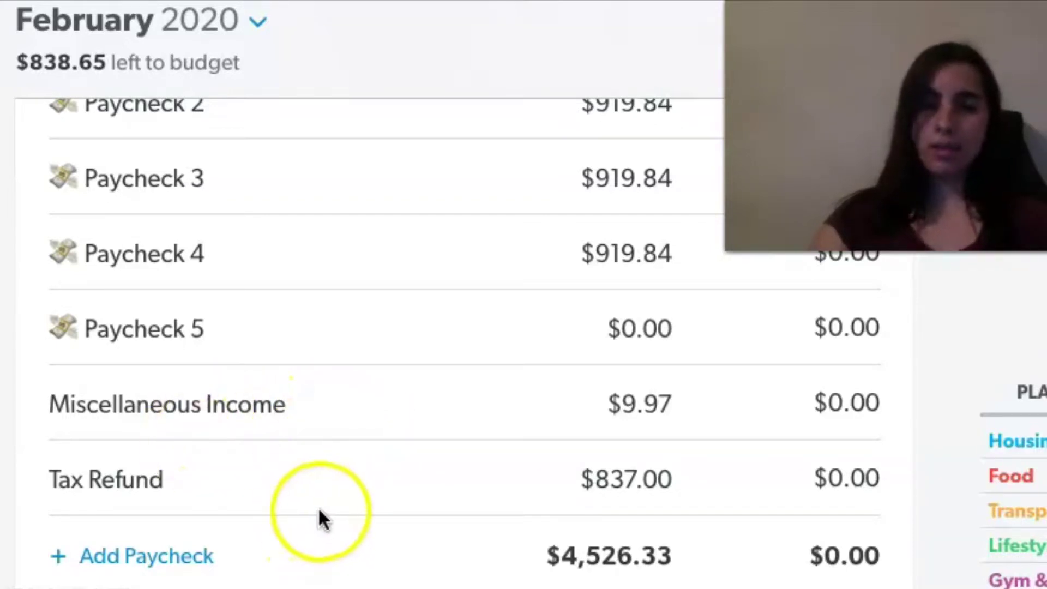
scroll(289, 508, "down", 1)
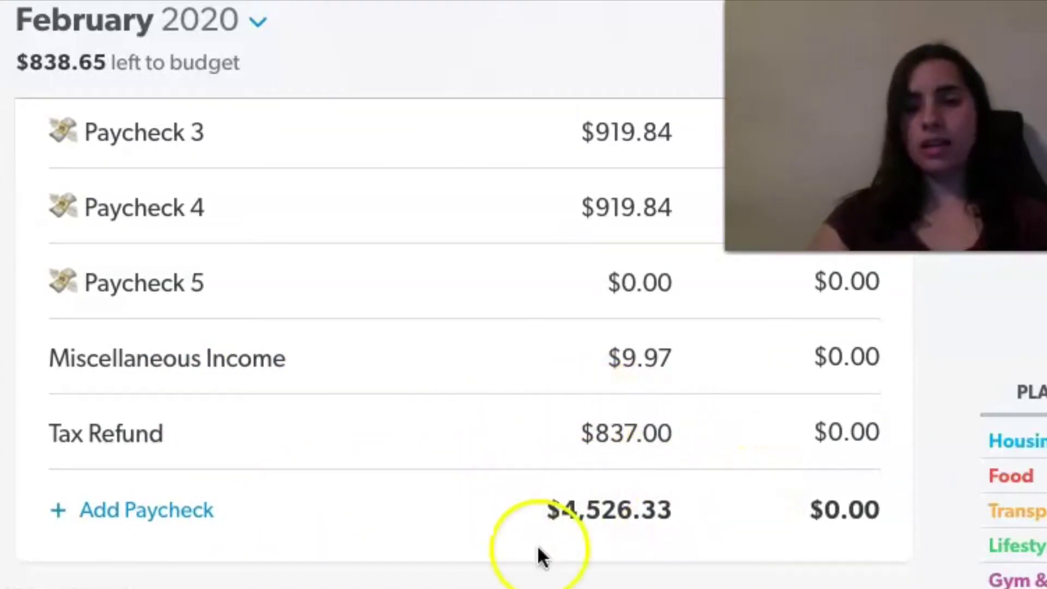
scroll(655, 526, "up", 5)
scroll(653, 523, "down", 9)
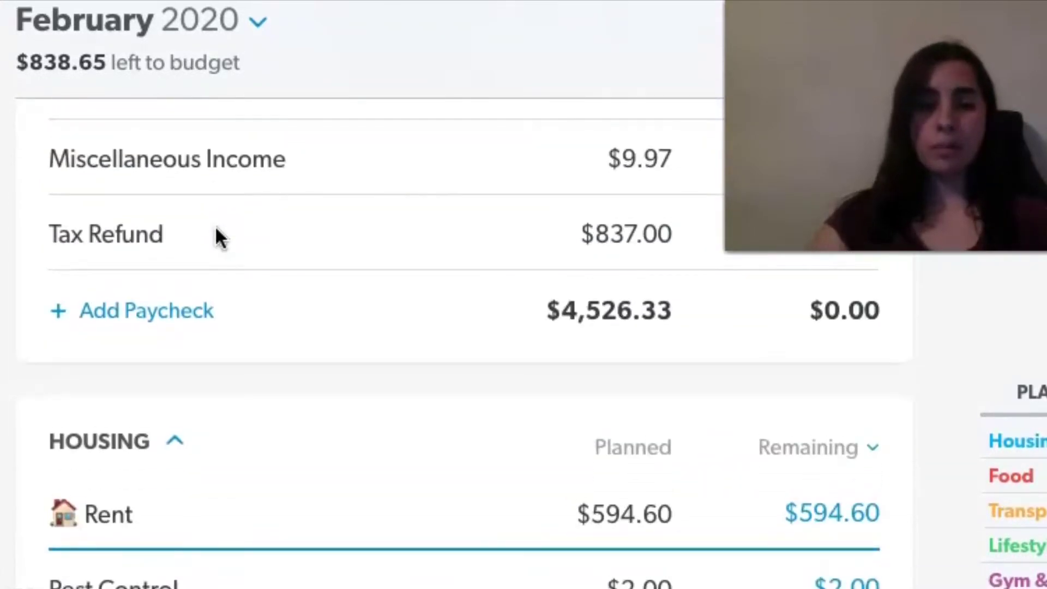
scroll(216, 234, "up", 9)
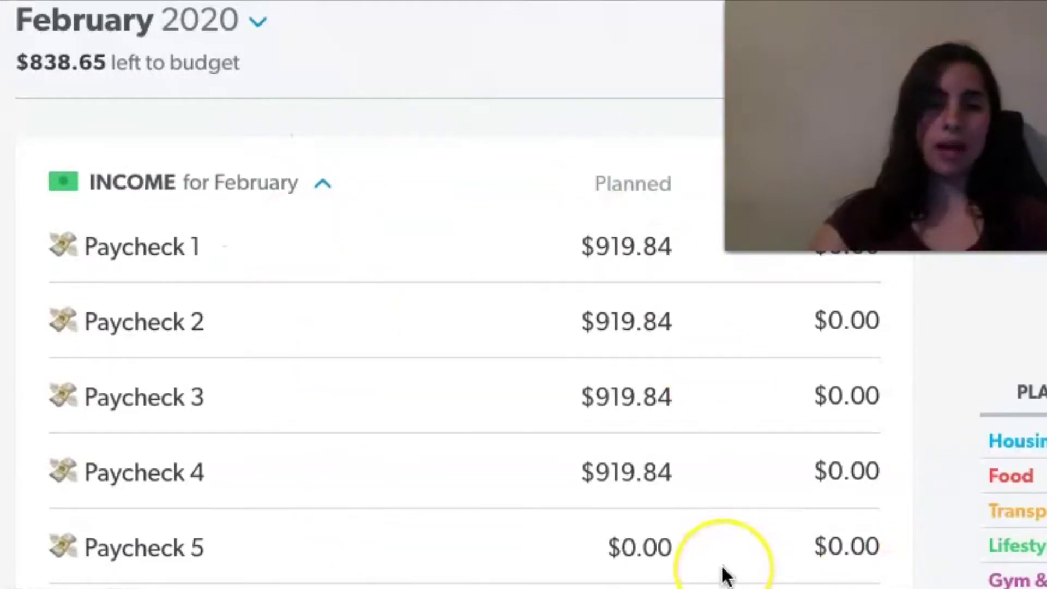
scroll(725, 575, "down", 5)
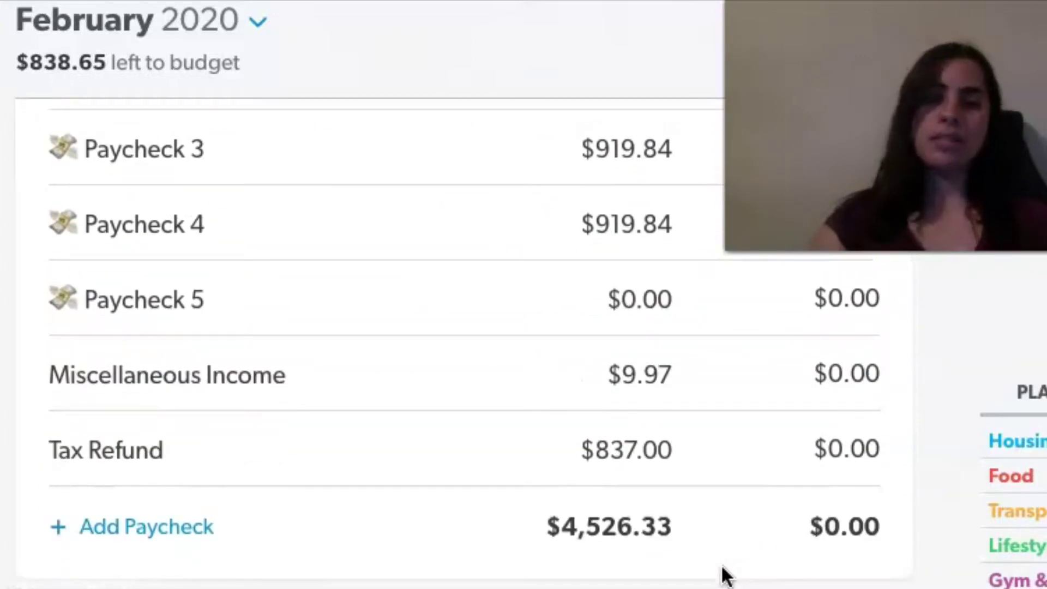
scroll(725, 575, "down", 2)
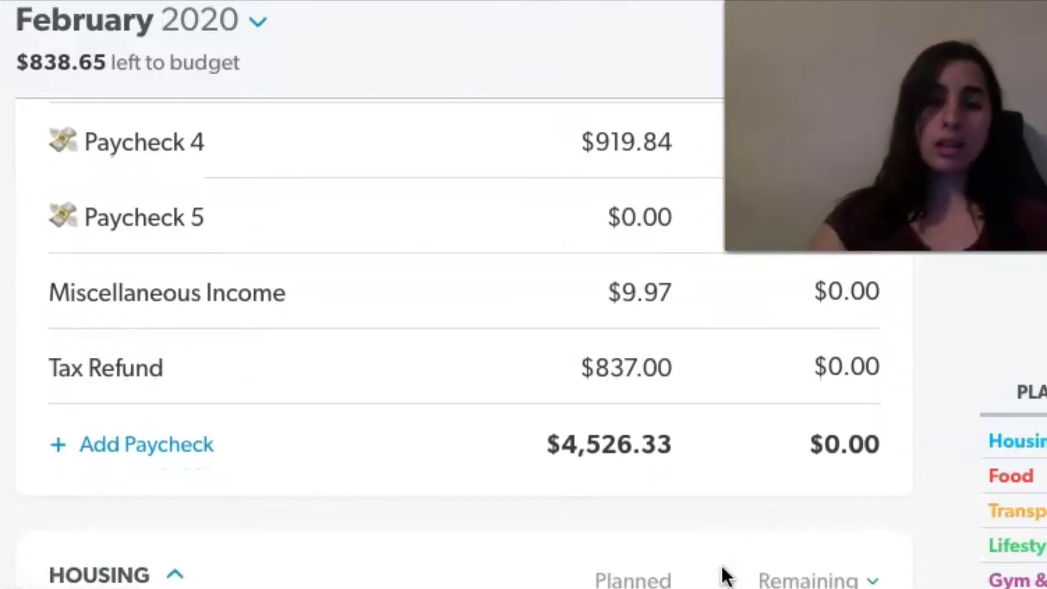
- Review the planned amounts in the Housing group, from Rent and Pest Control through the utilities to Wifi
scroll(725, 575, "down", 3)
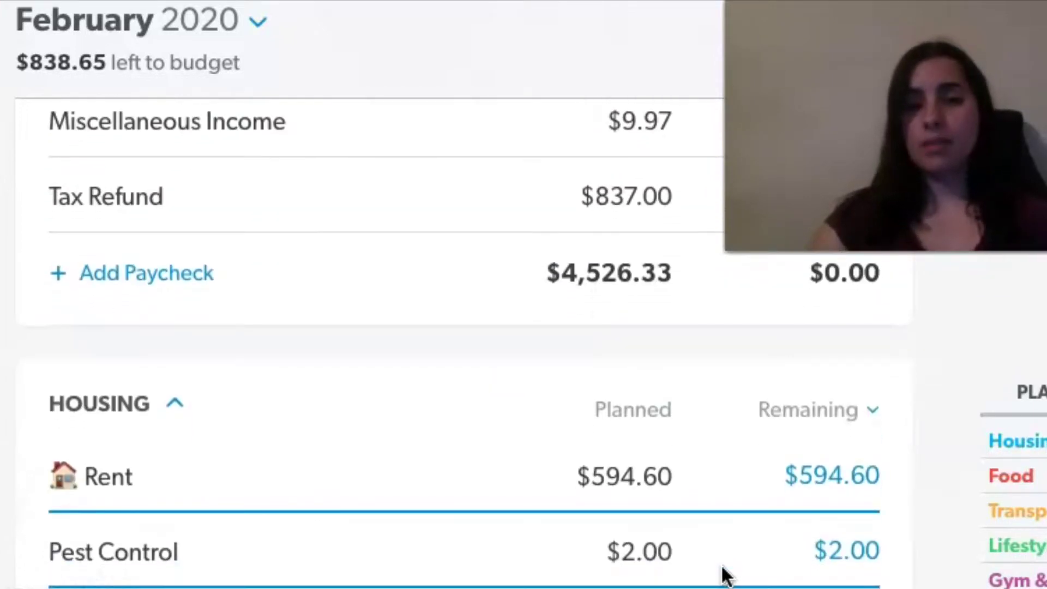
scroll(725, 575, "down", 2)
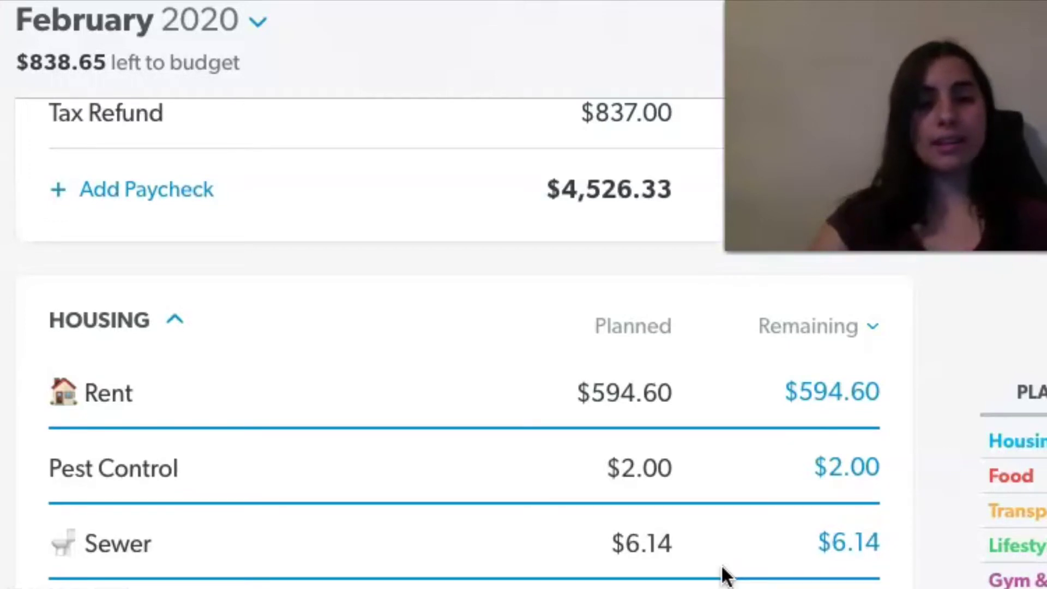
scroll(725, 576, "down", 1)
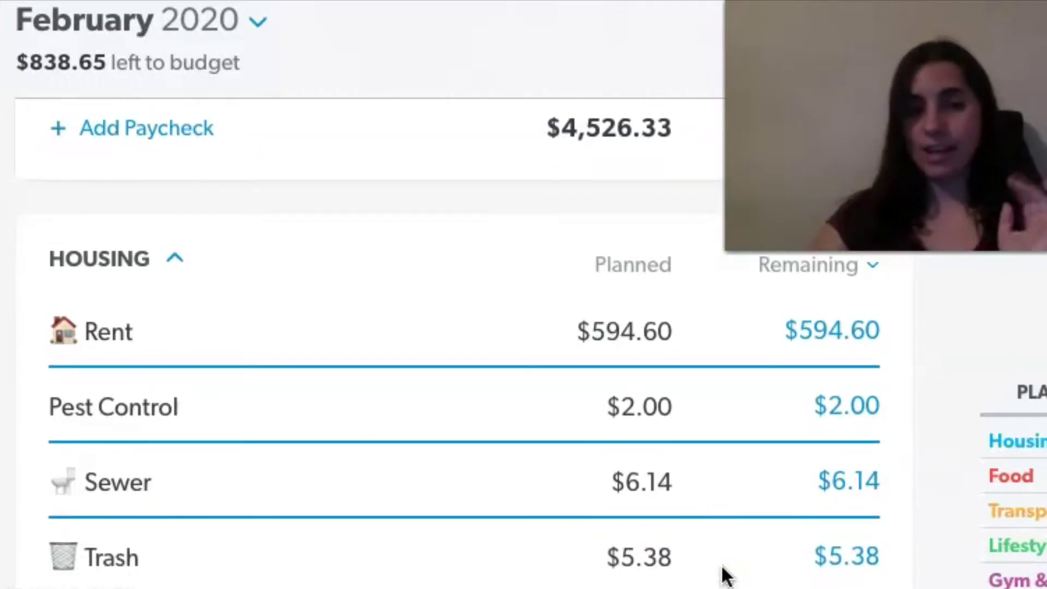
scroll(725, 575, "down", 1)
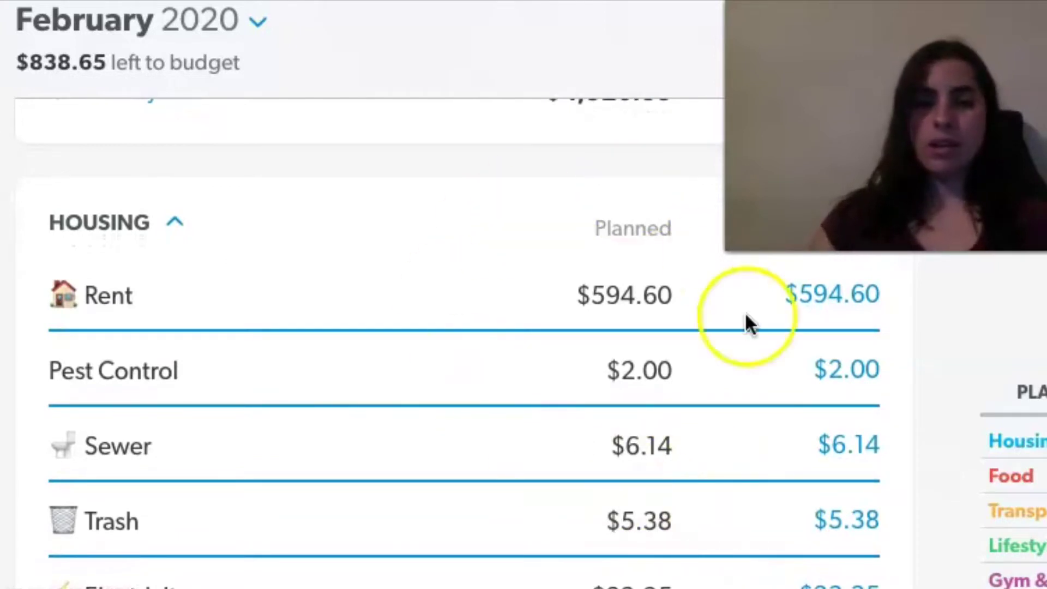
scroll(747, 322, "down", 2)
scroll(746, 315, "down", 1)
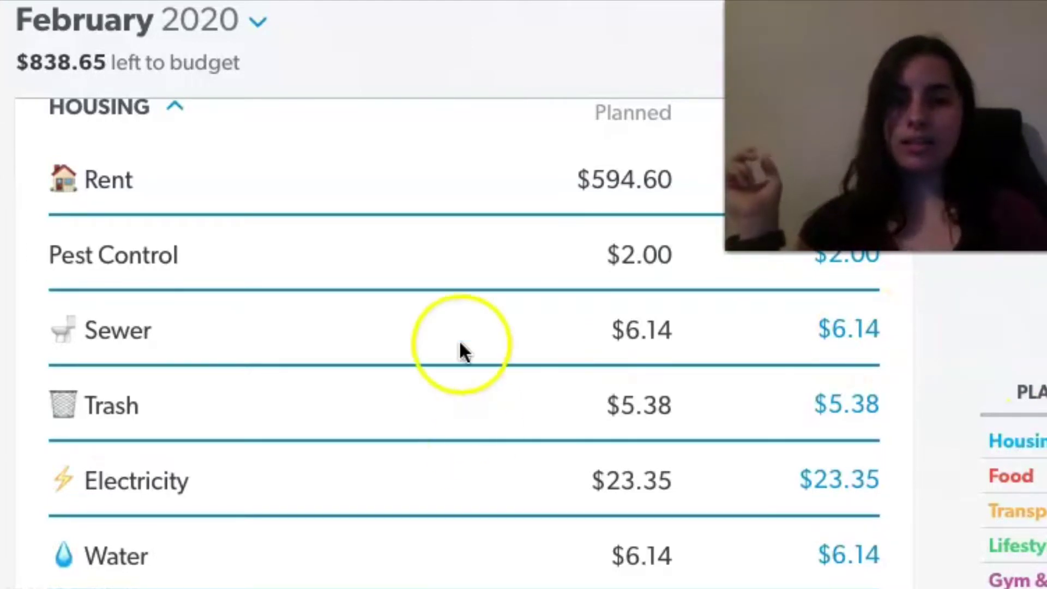
scroll(459, 327, "down", 2)
scroll(459, 327, "down", 1)
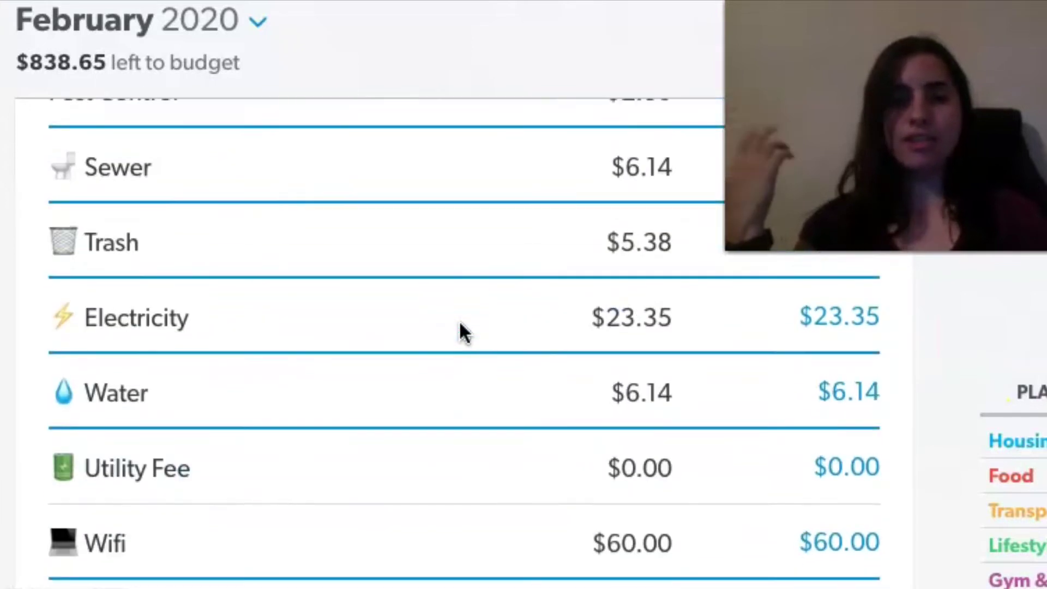
scroll(528, 285, "up", 5)
scroll(540, 322, "down", 2)
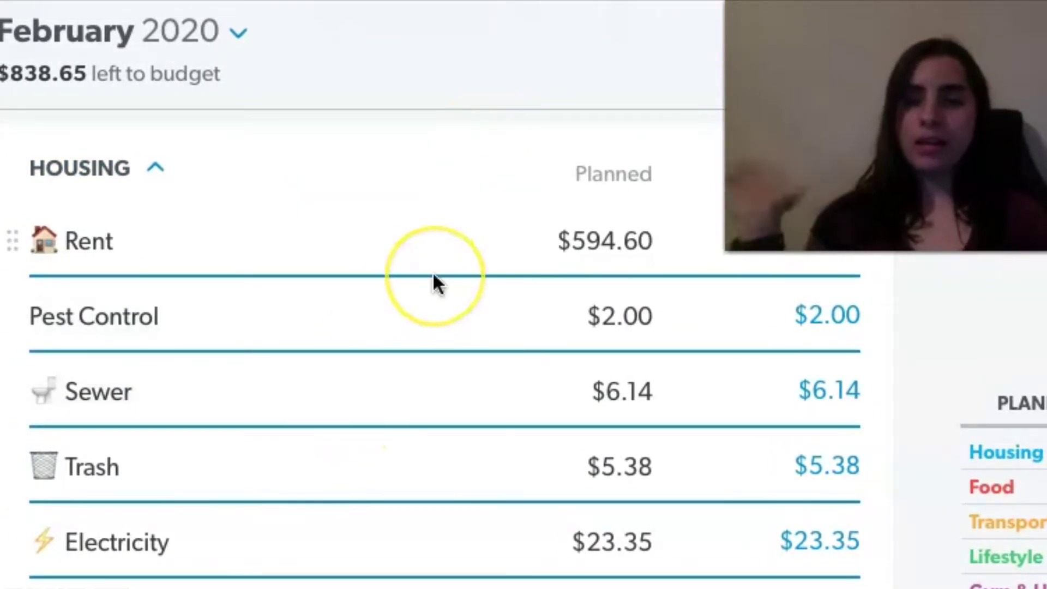
scroll(433, 273, "down", 3)
scroll(433, 271, "down", 3)
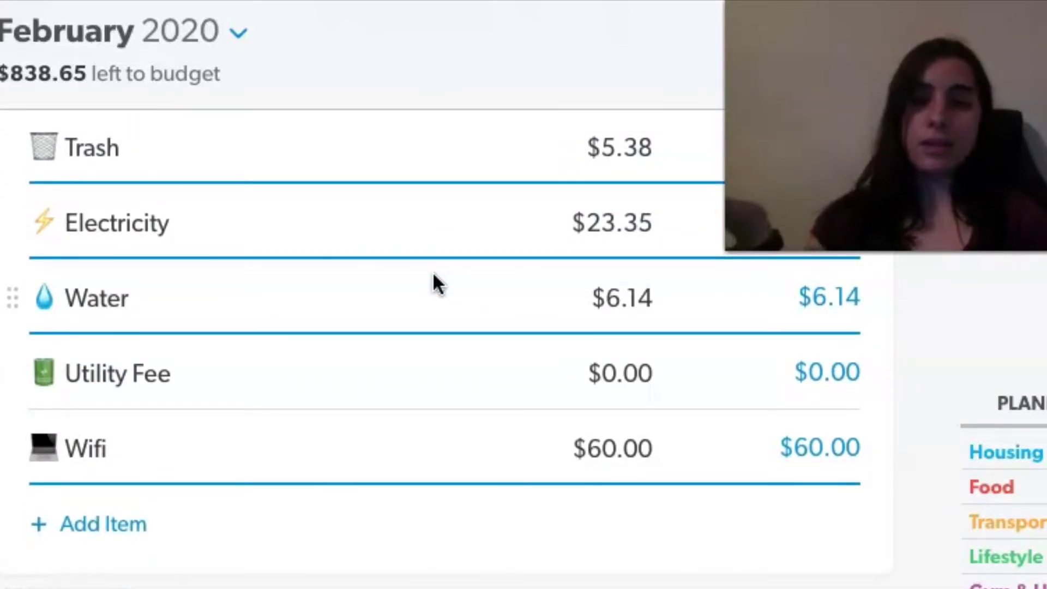
- Review the planned amounts in the Food group, including Groceries, Eating Out, Dates and snacks
scroll(434, 276, "down", 2)
scroll(434, 276, "down", 6)
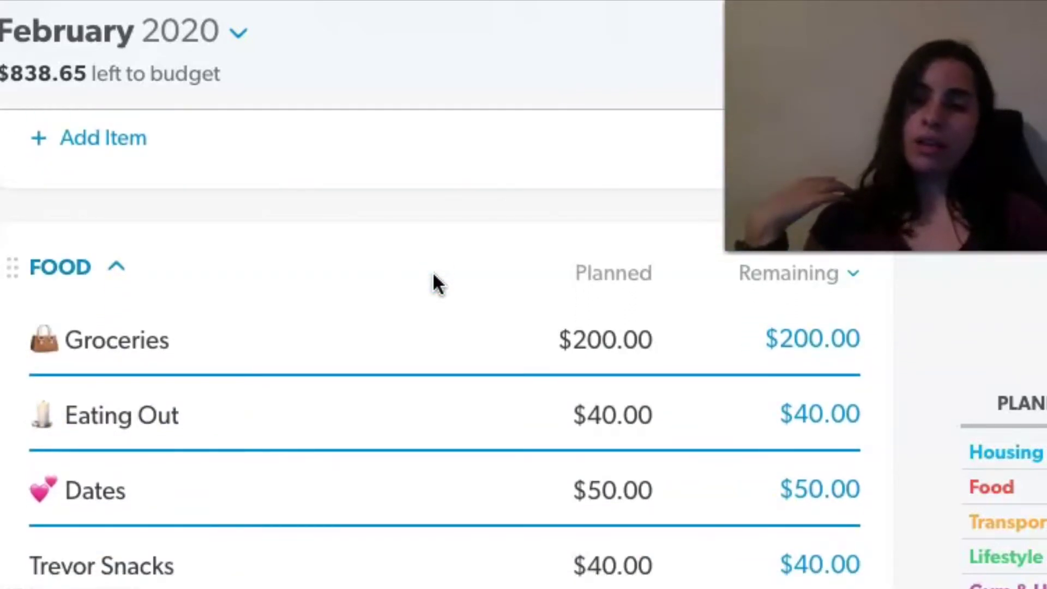
scroll(434, 276, "down", 2)
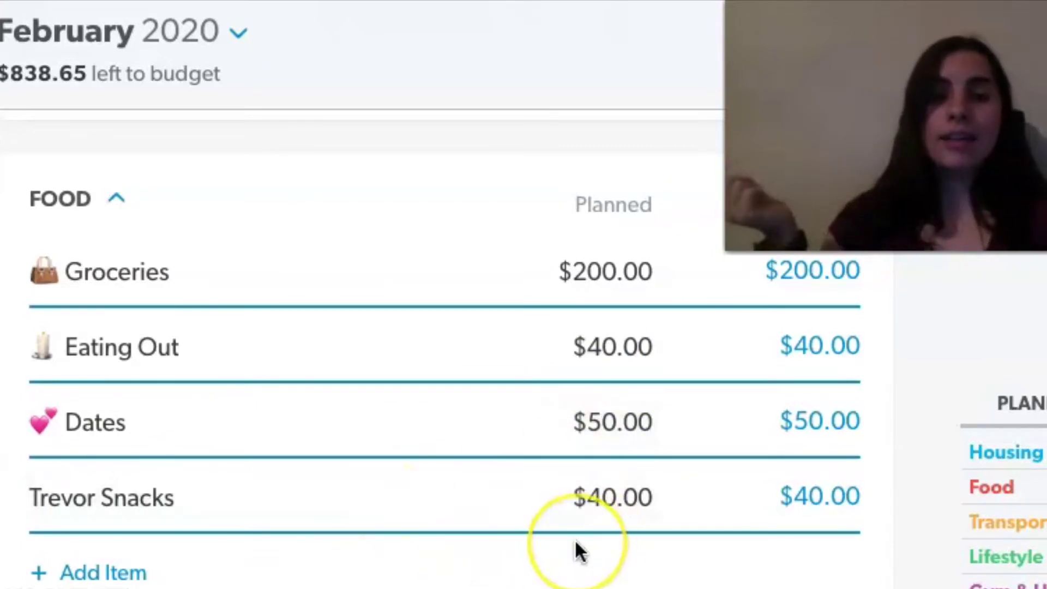
scroll(574, 538, "down", 1)
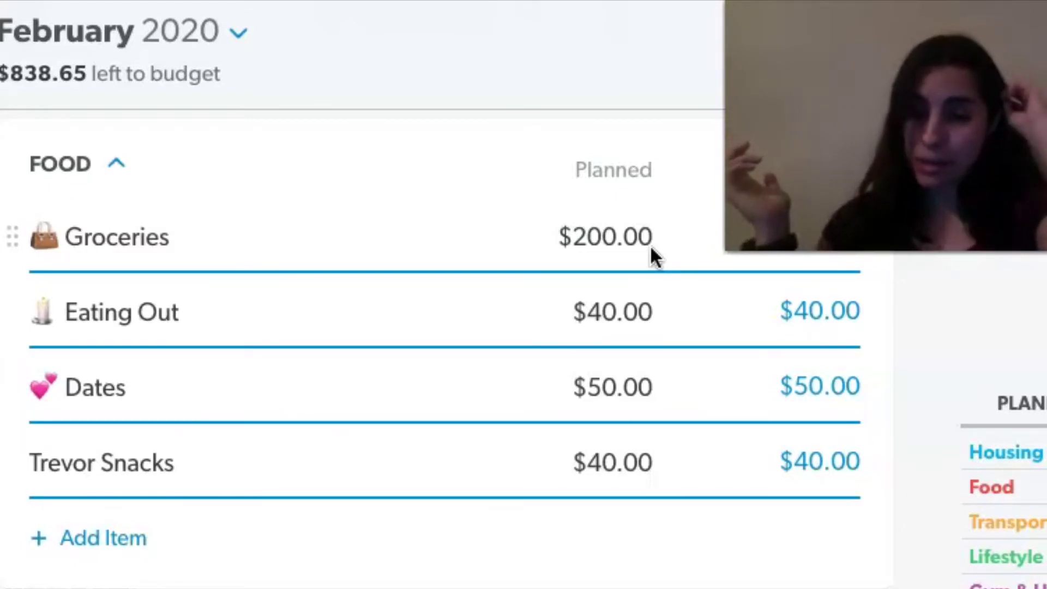
left_click(519, 226)
left_click(575, 224)
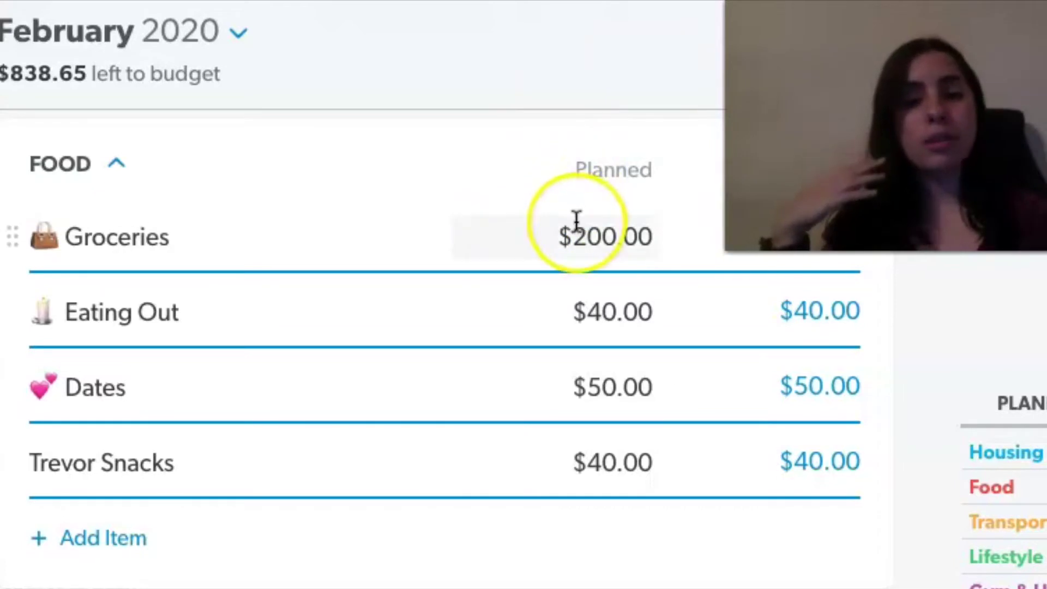
left_click(577, 221)
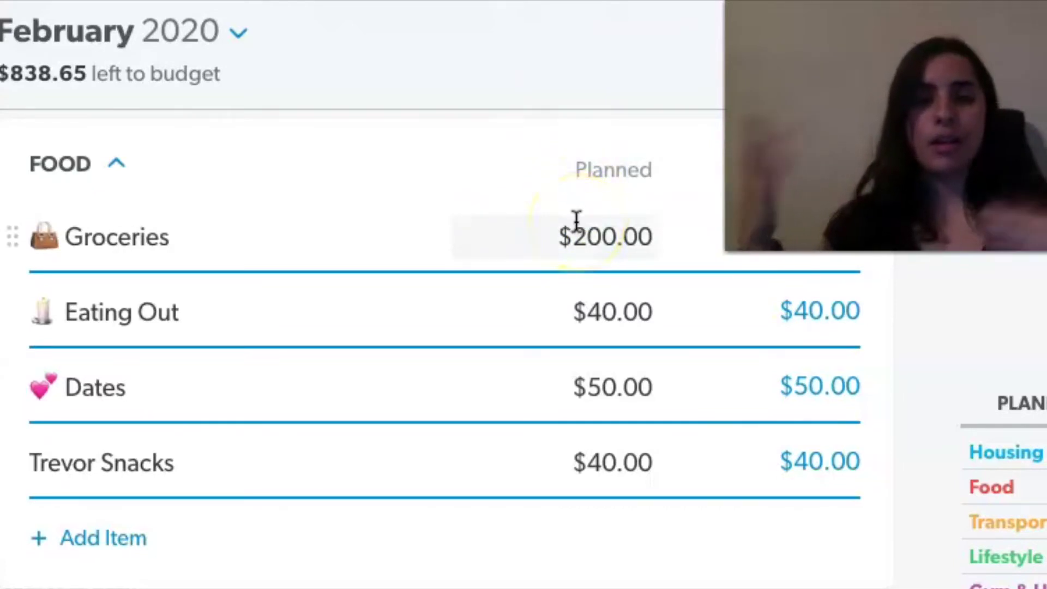
scroll(577, 221, "down", 1)
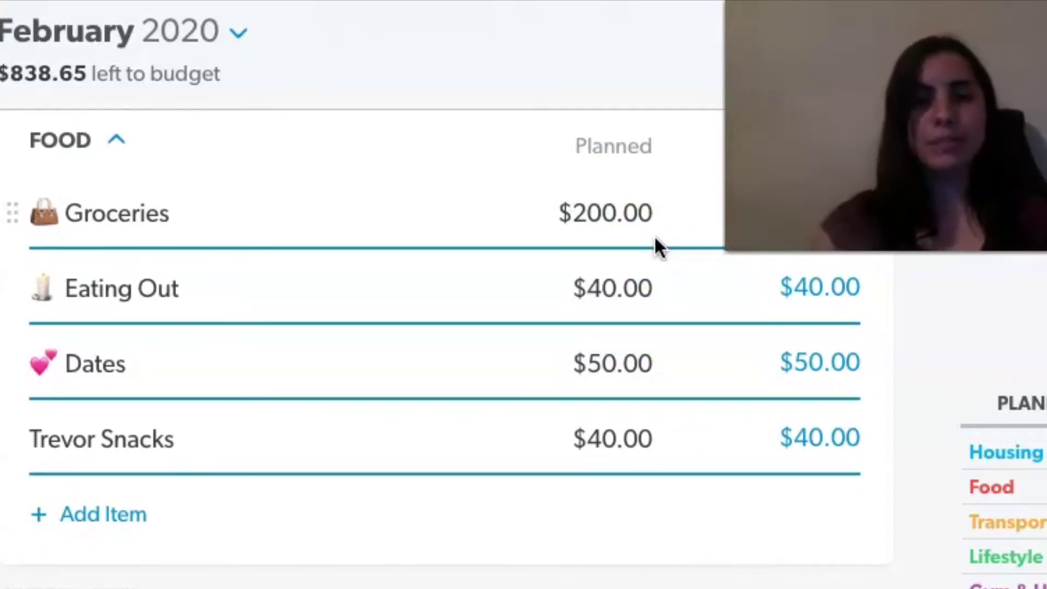
- Review the planned and remaining amounts for Gas and Miscellaneous Car in the Transportation group
scroll(655, 238, "down", 4)
scroll(656, 240, "down", 4)
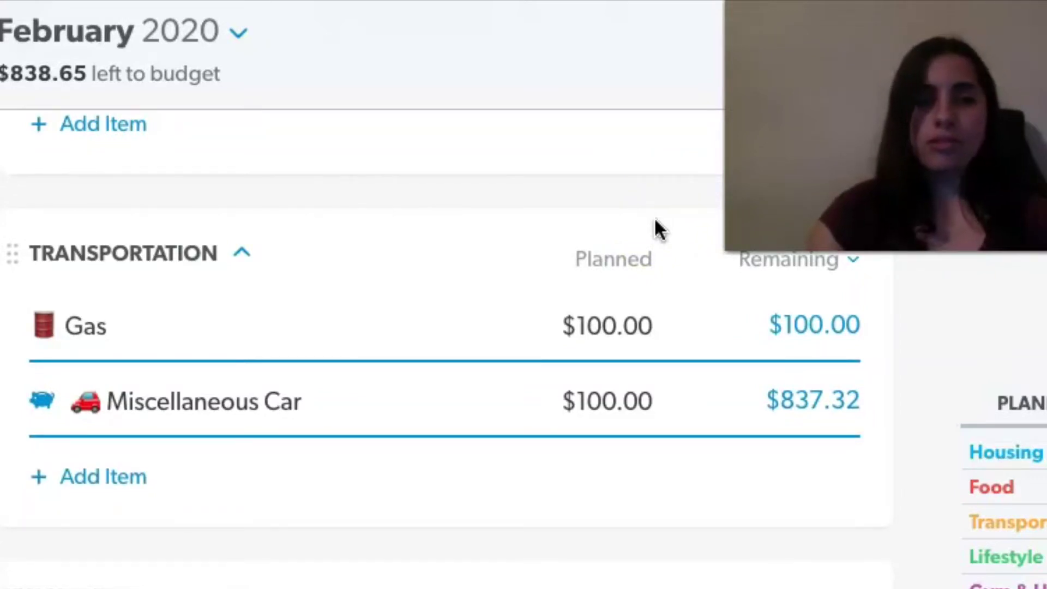
left_click(460, 330)
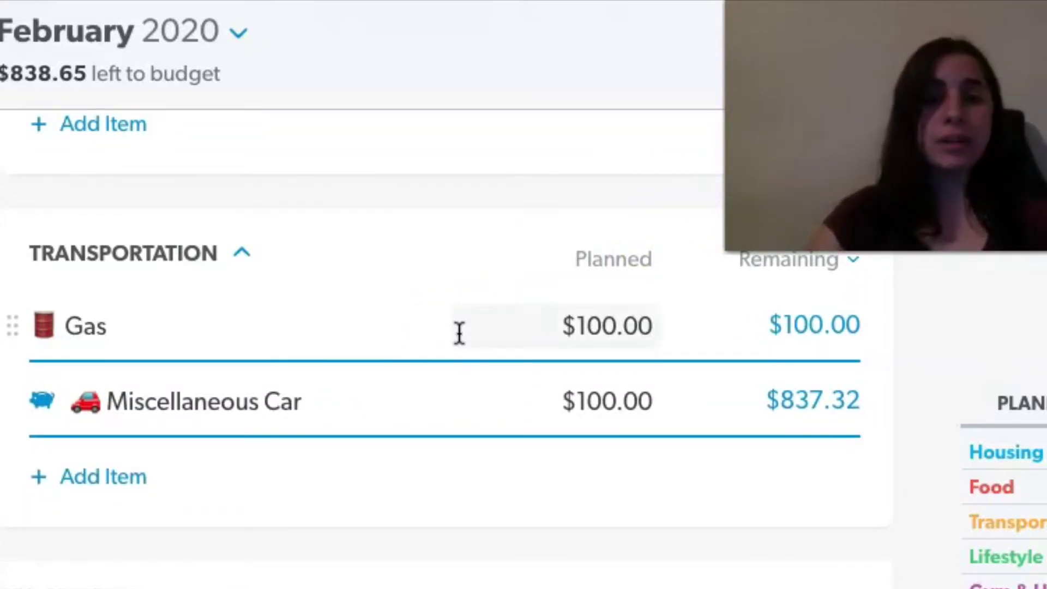
left_click(624, 334)
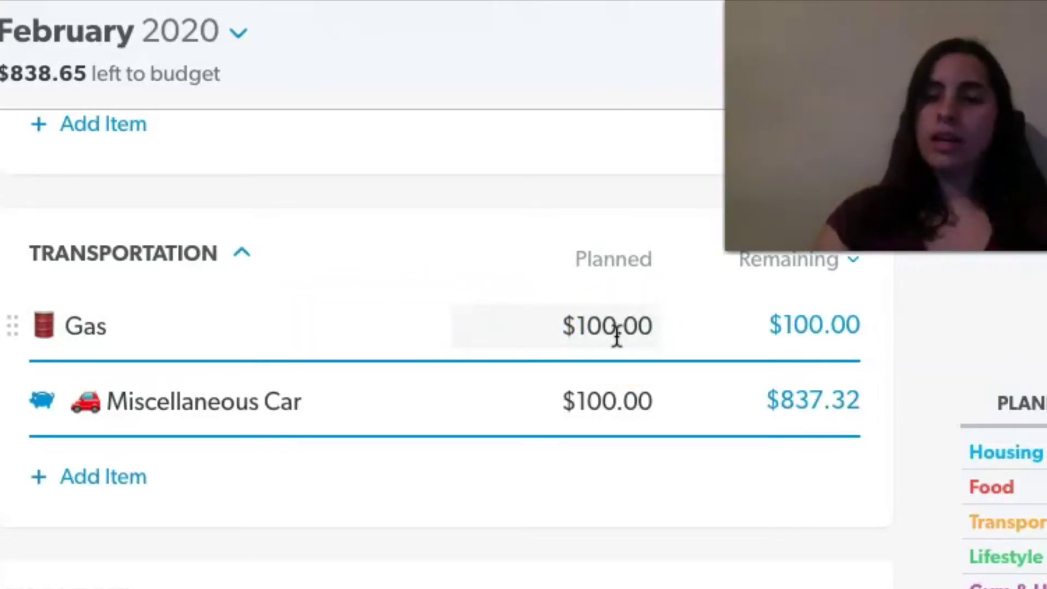
scroll(617, 334, "down", 1)
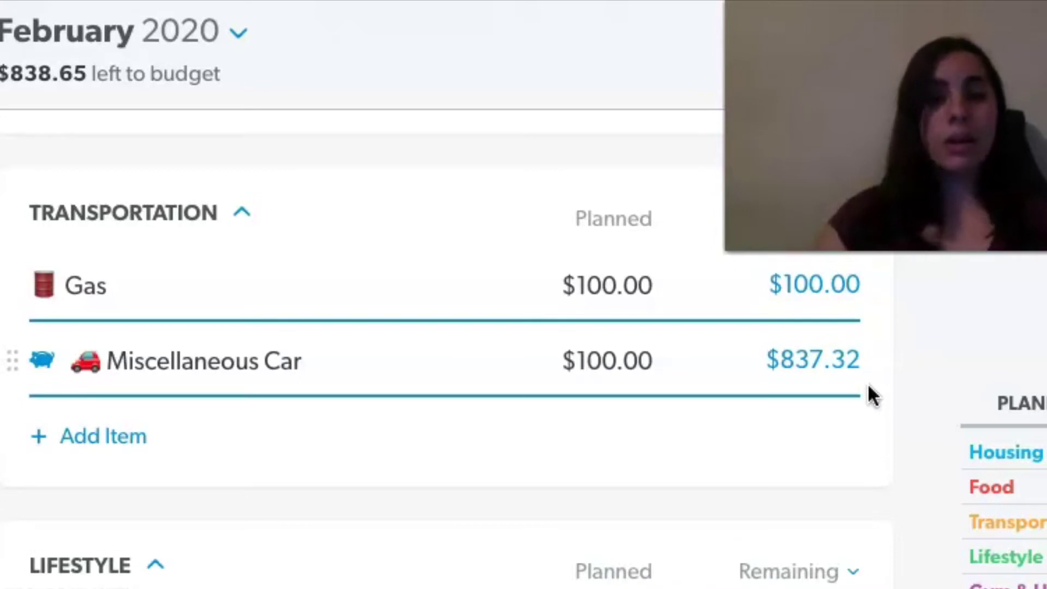
- Review the planned amounts in the Lifestyle group, including Patreon, Mobile Phone, Apple Care, Hobbies and Miscellaneous
scroll(868, 388, "down", 1)
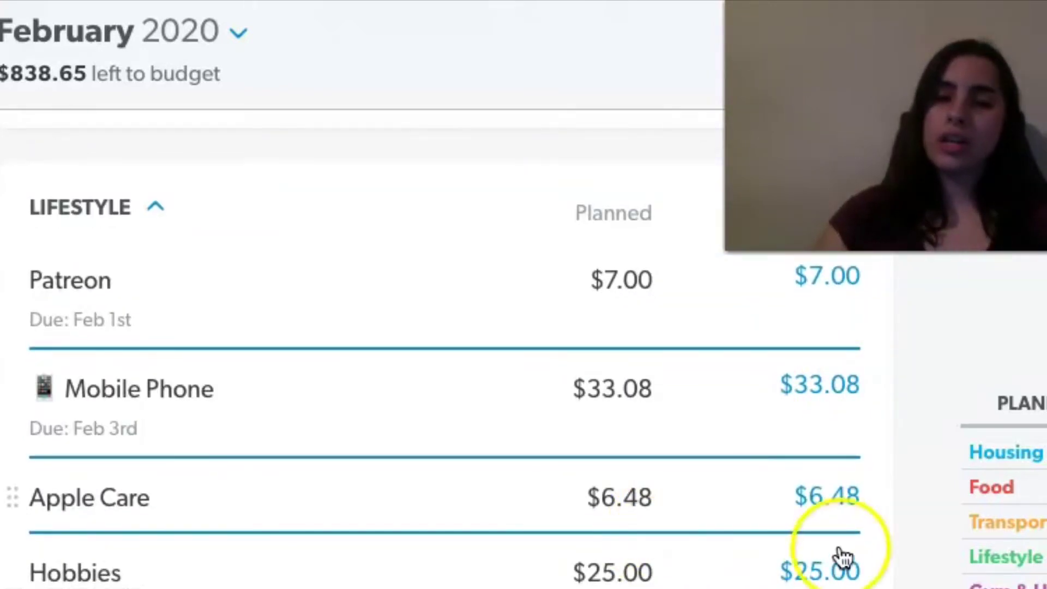
scroll(450, 581, "down", 3)
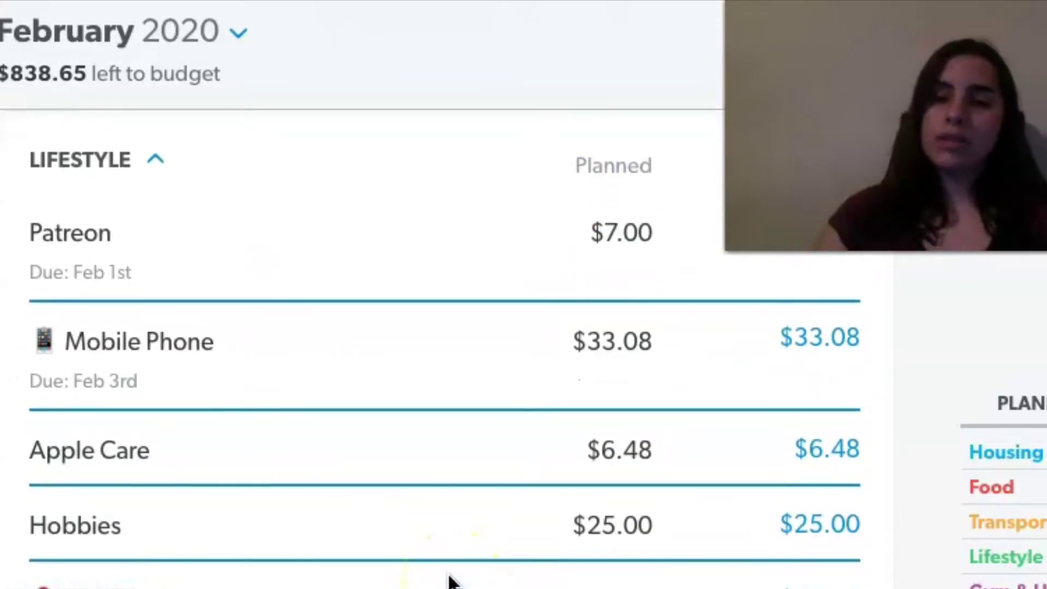
scroll(450, 581, "down", 3)
scroll(450, 581, "up", 3)
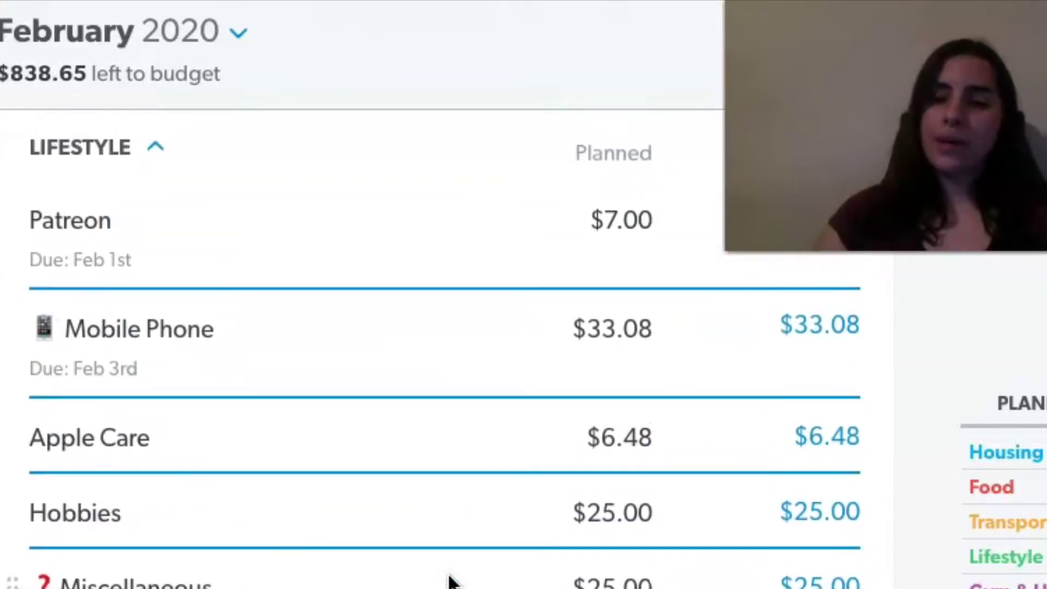
scroll(450, 581, "up", 1)
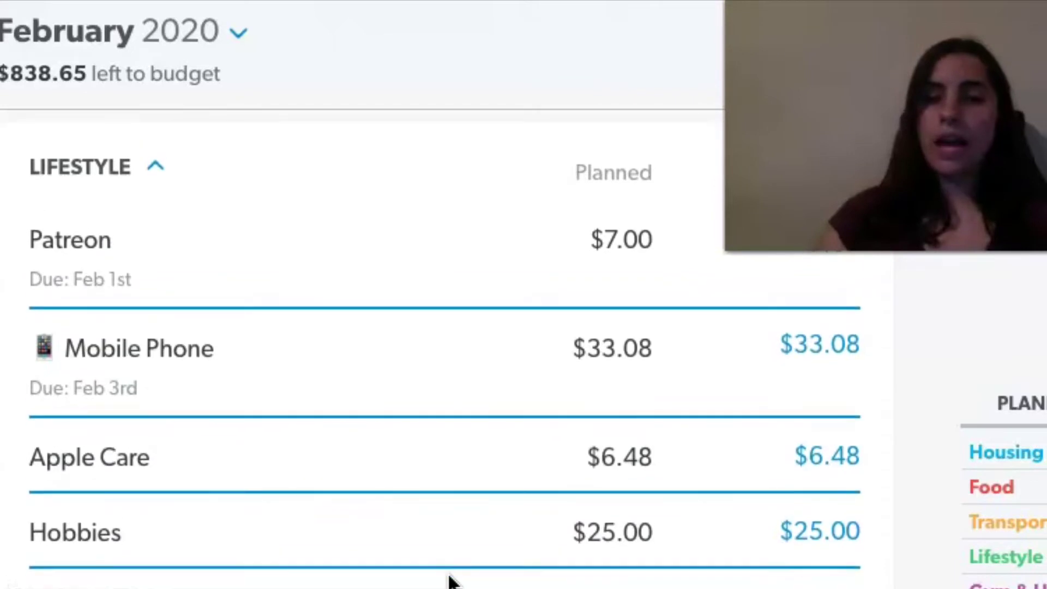
scroll(450, 581, "down", 2)
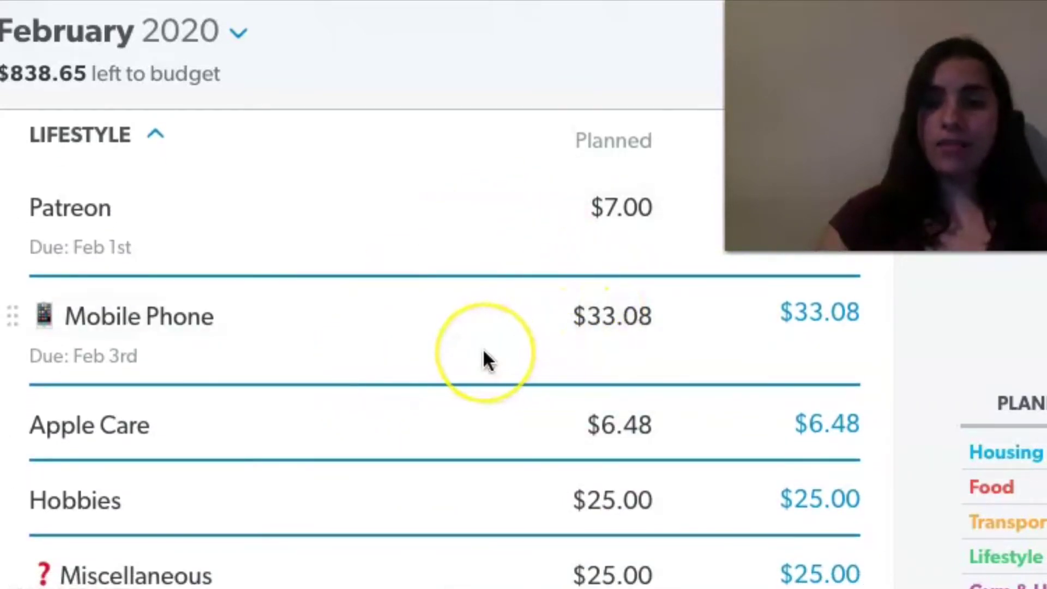
scroll(482, 352, "down", 1)
scroll(483, 353, "down", 4)
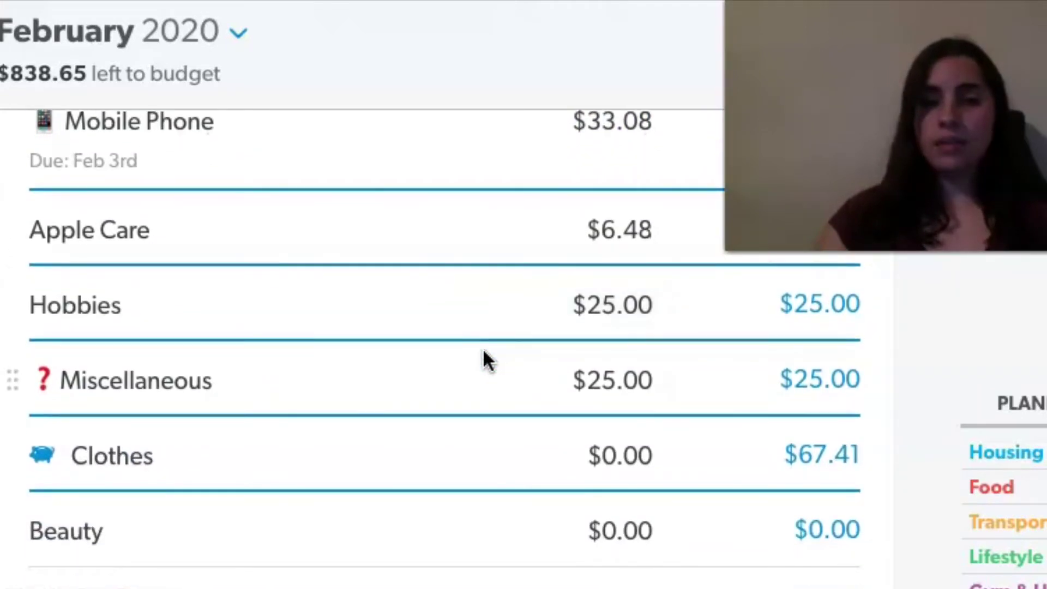
- Set the planned amount for Clothes in the Lifestyle group to $50.00
scroll(484, 360, "down", 2)
left_click(171, 476)
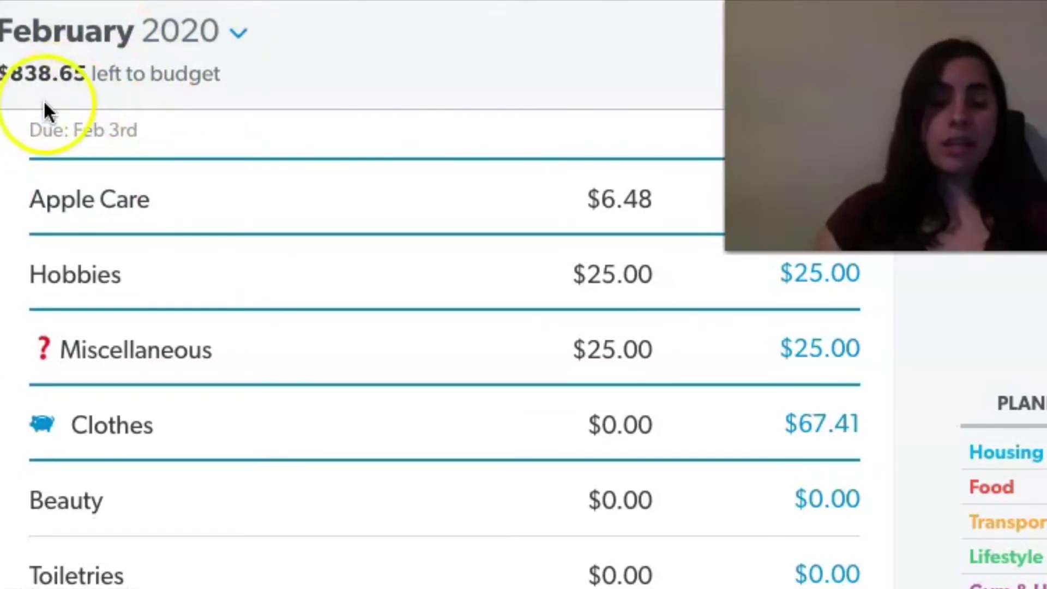
left_click(611, 434)
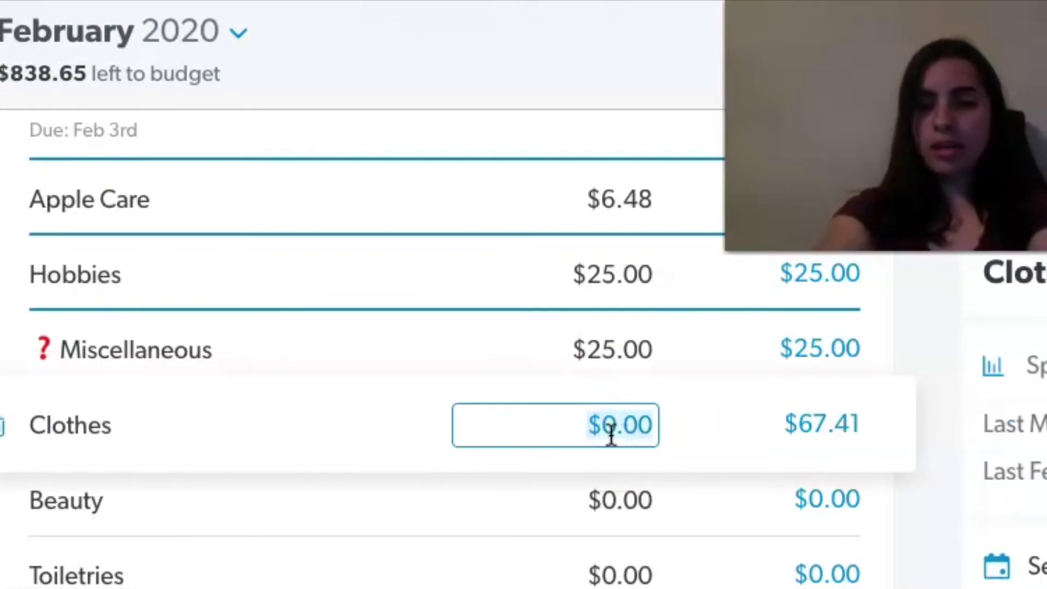
key("Tab")
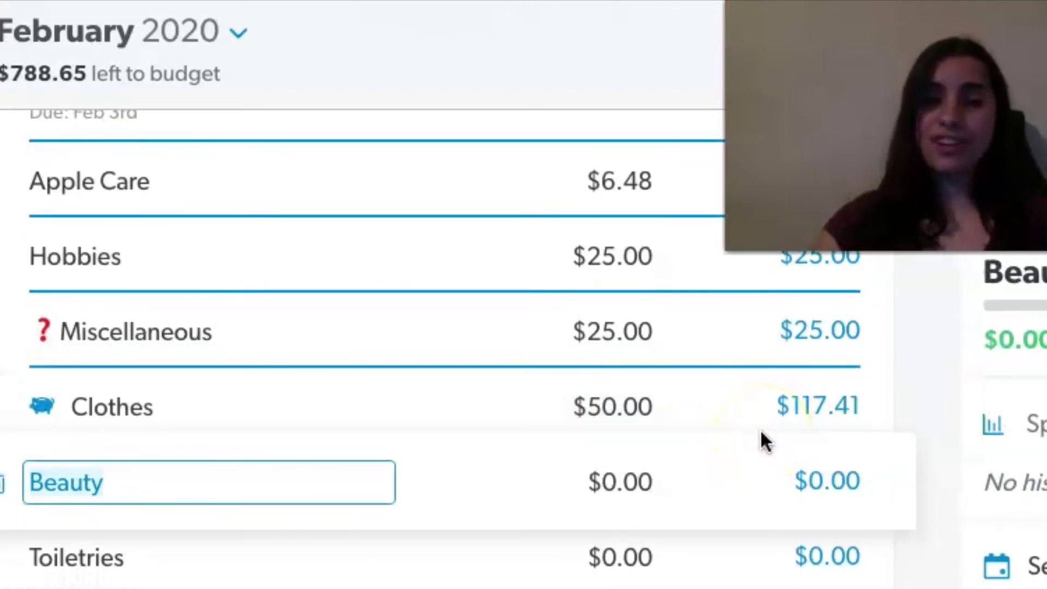
- Set the planned amount for Beauty in the Lifestyle group to $15.00
scroll(723, 423, "down", 1)
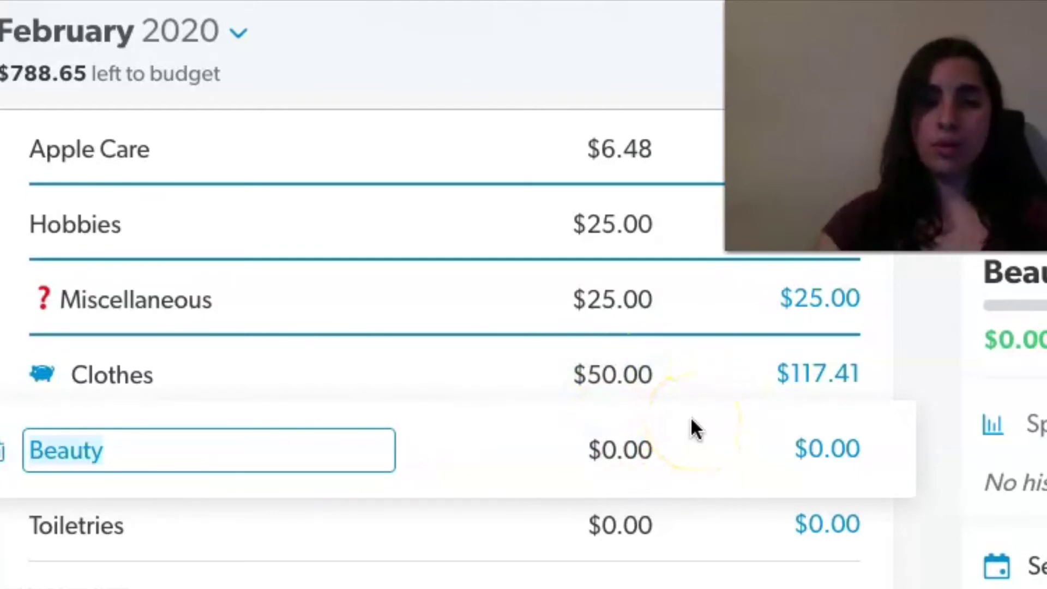
scroll(690, 418, "down", 1)
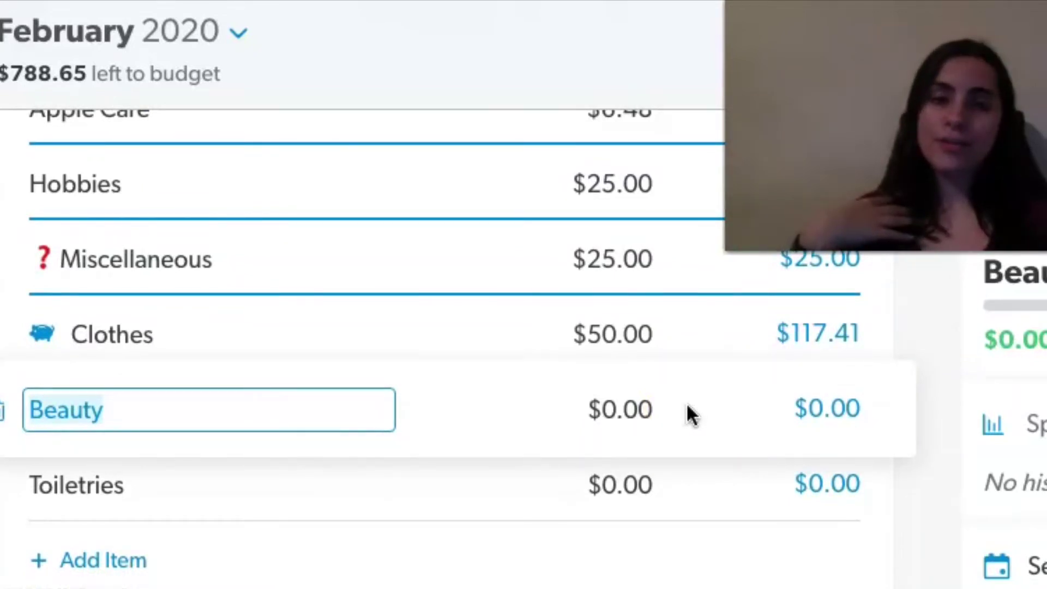
left_click(596, 334)
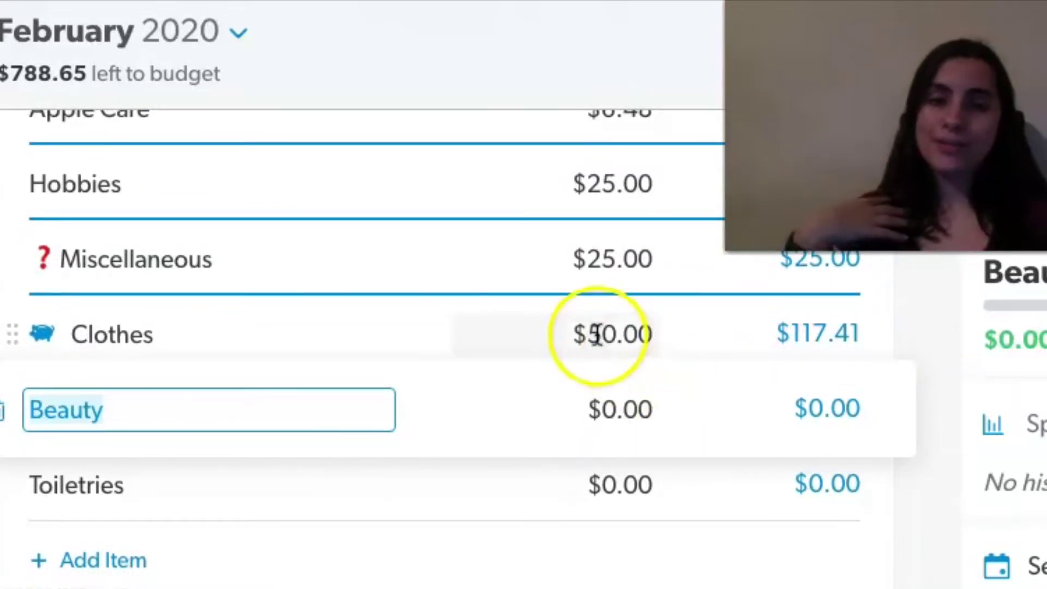
scroll(661, 344, "down", 2)
left_click(660, 343)
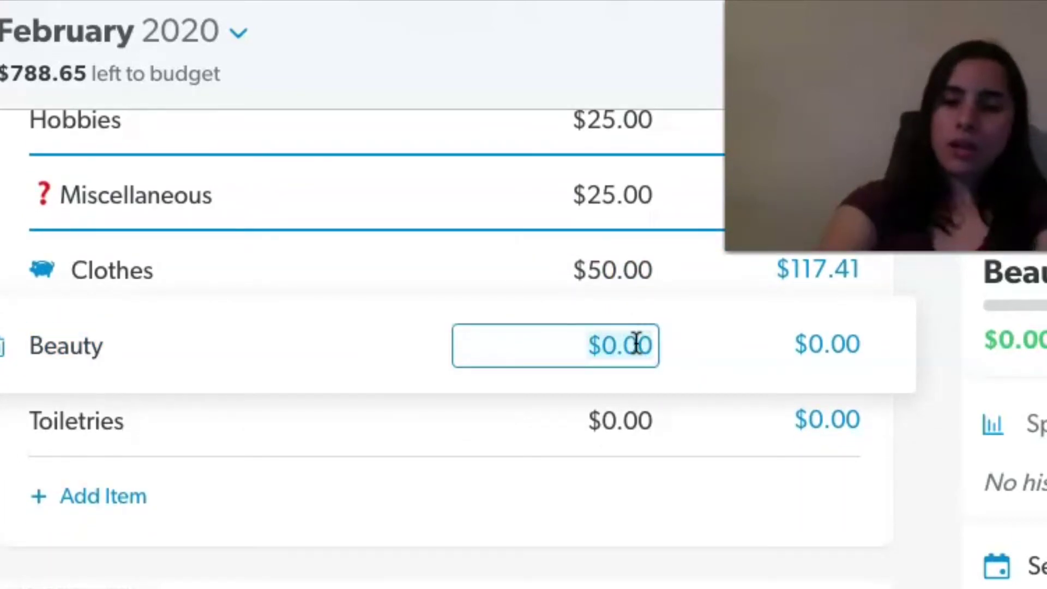
key("Tab")
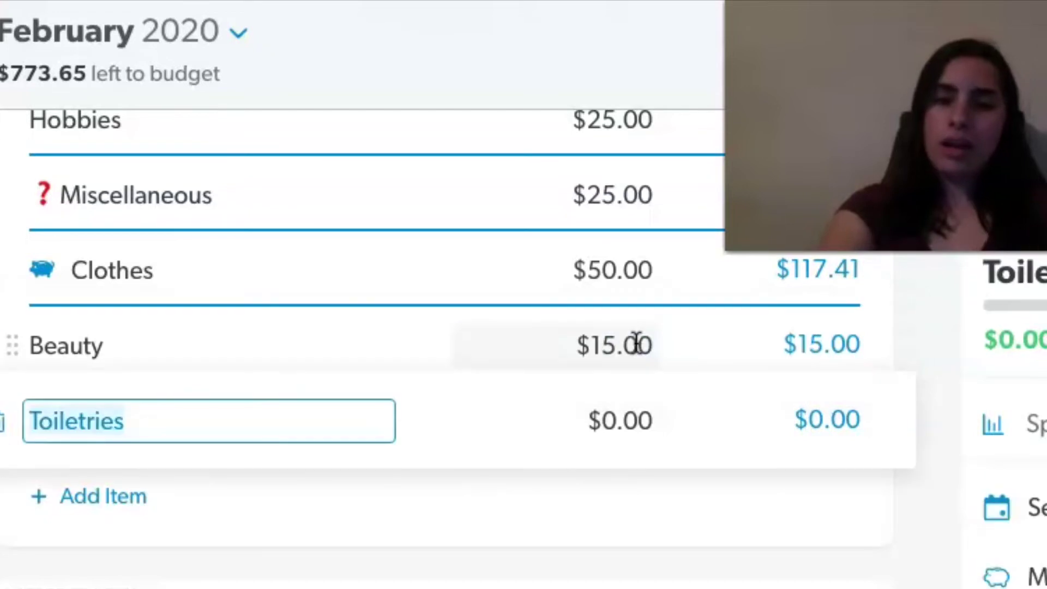
- Set the planned amount for Toiletries in the Lifestyle group to $10.00
left_click(614, 427)
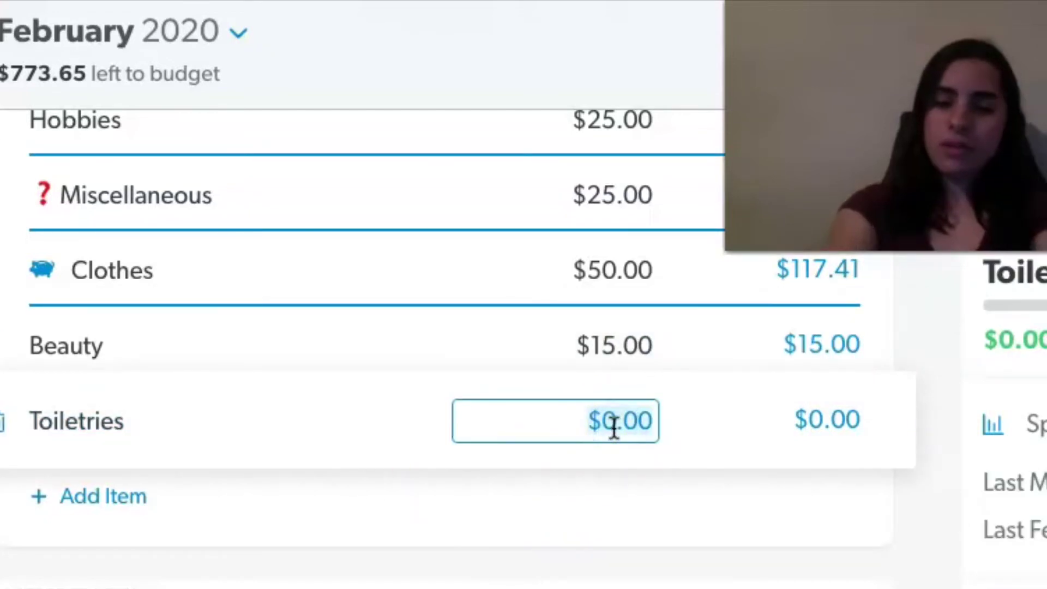
type("10")
key("Tab")
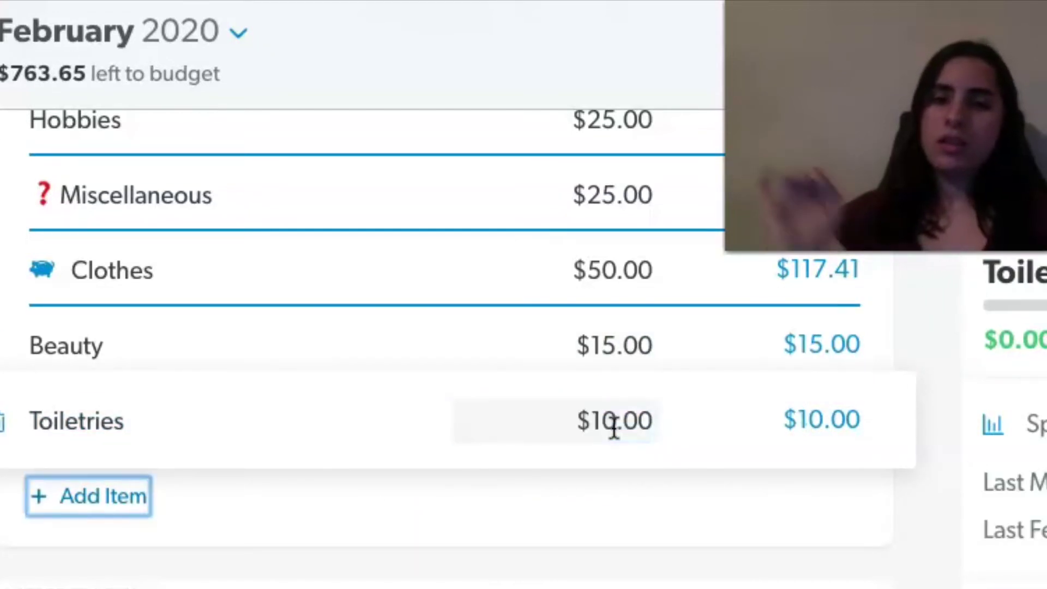
- Review the planned amounts in the Gym & Health group, from Camp Gladiator and YMCA through Miscellaneous Health
scroll(614, 425, "down", 9)
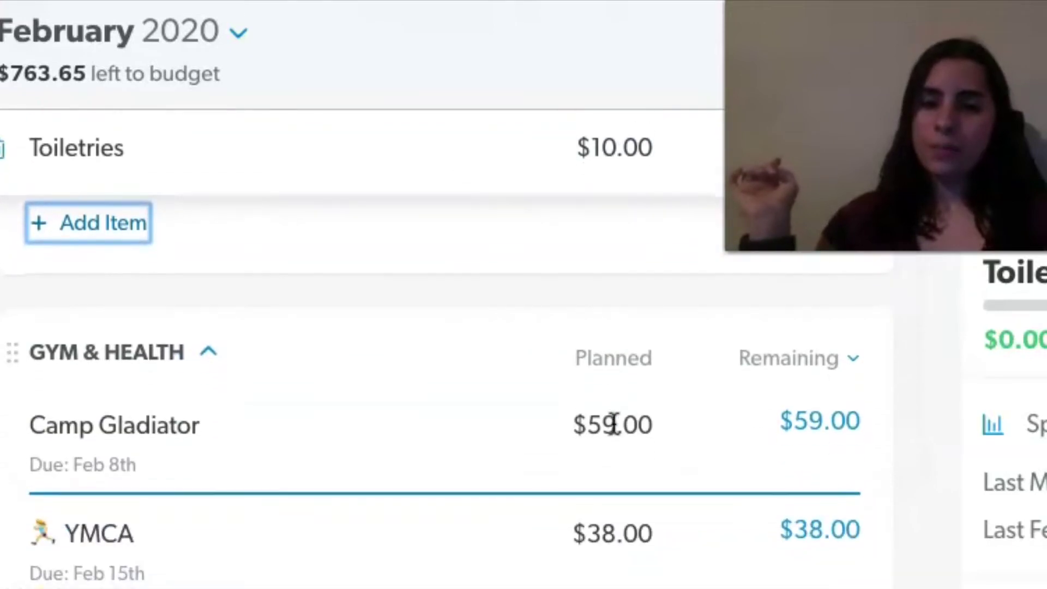
left_click(494, 315)
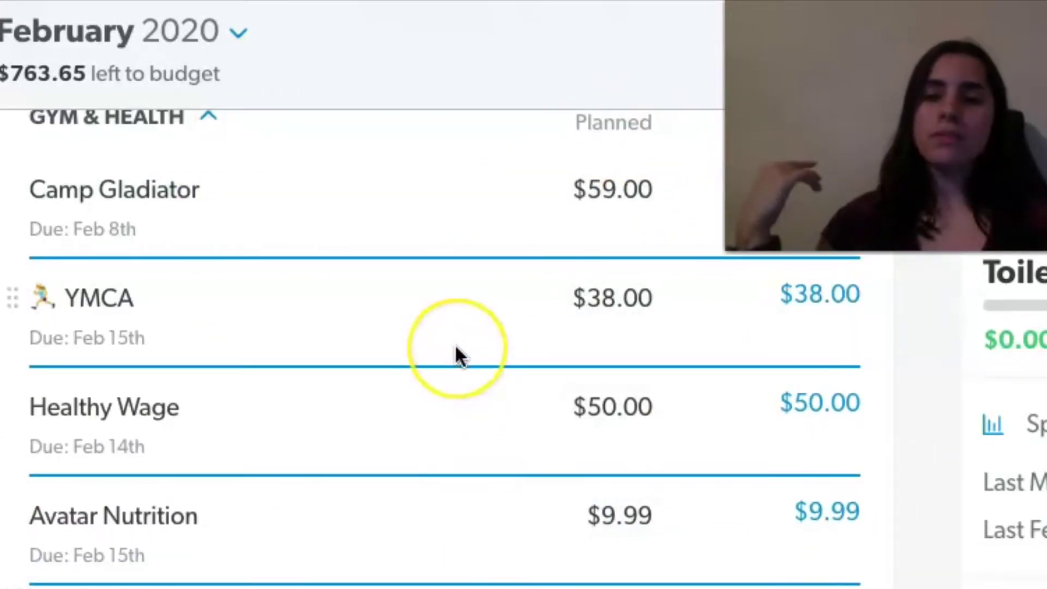
scroll(456, 355, "down", 1)
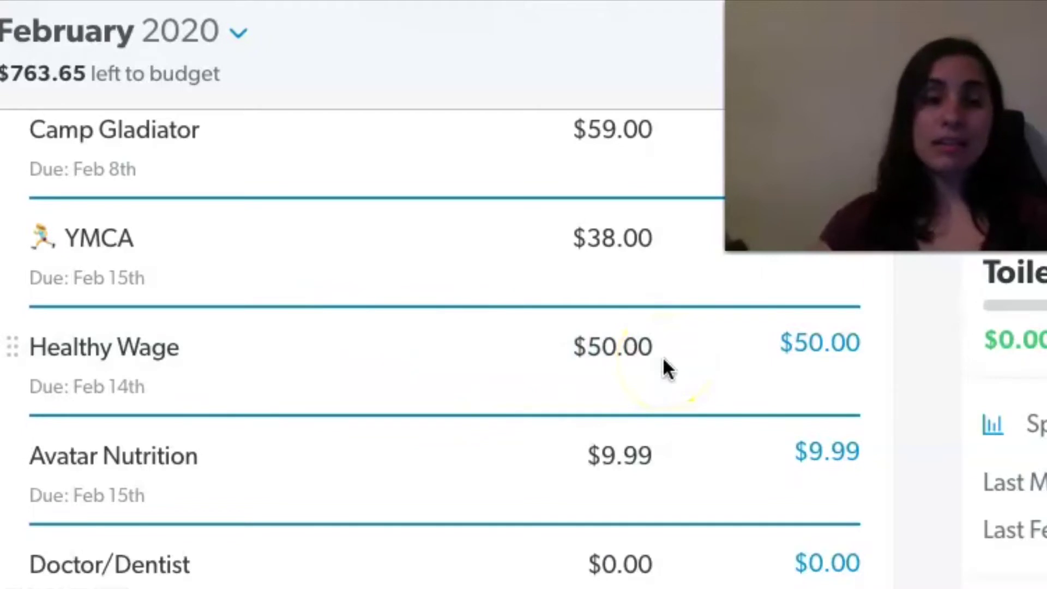
scroll(663, 355, "down", 1)
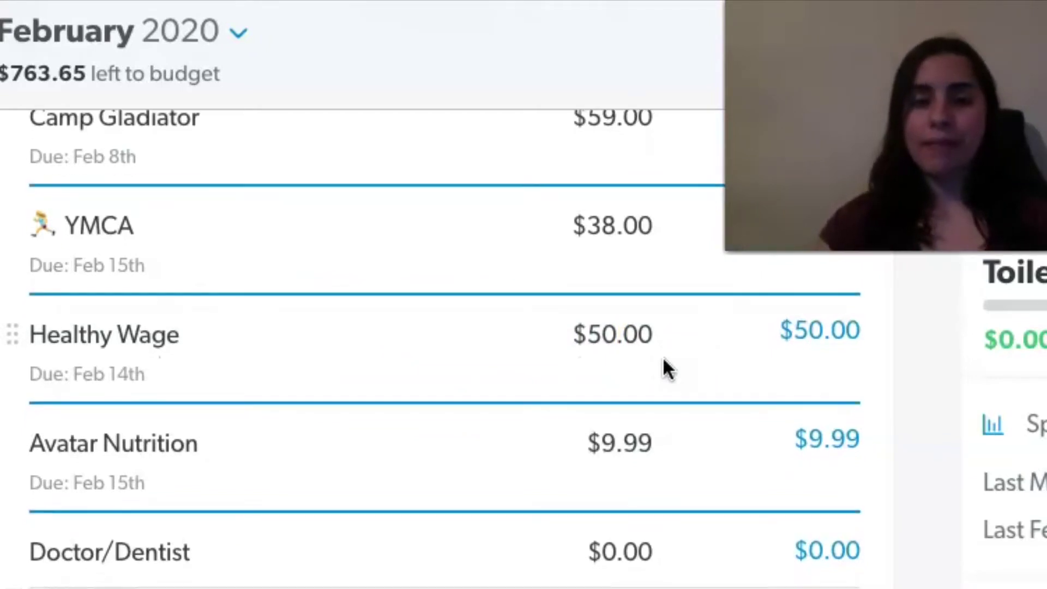
scroll(652, 382, "down", 3)
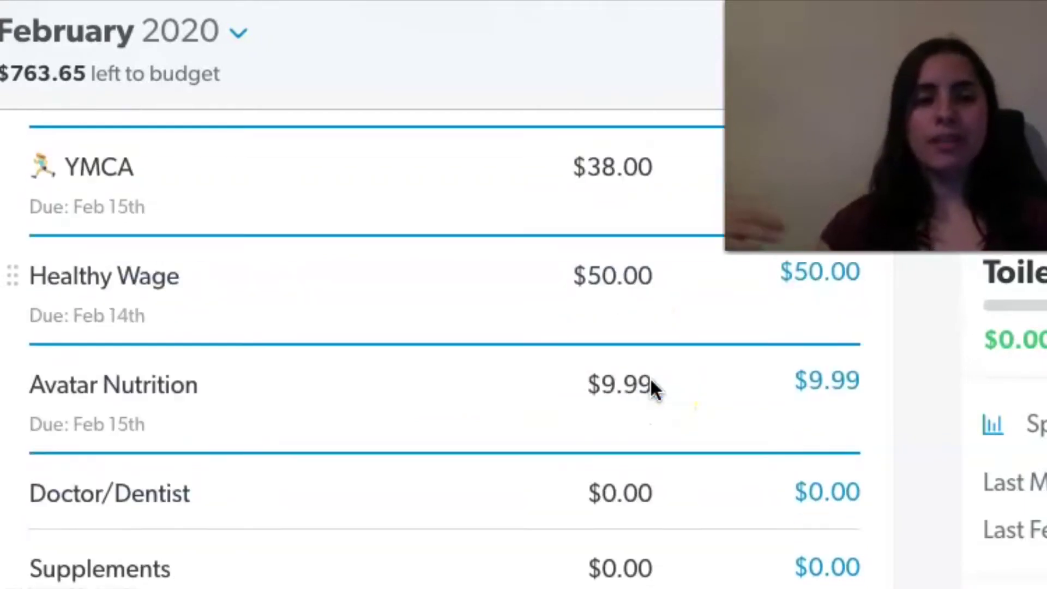
scroll(556, 231, "down", 7)
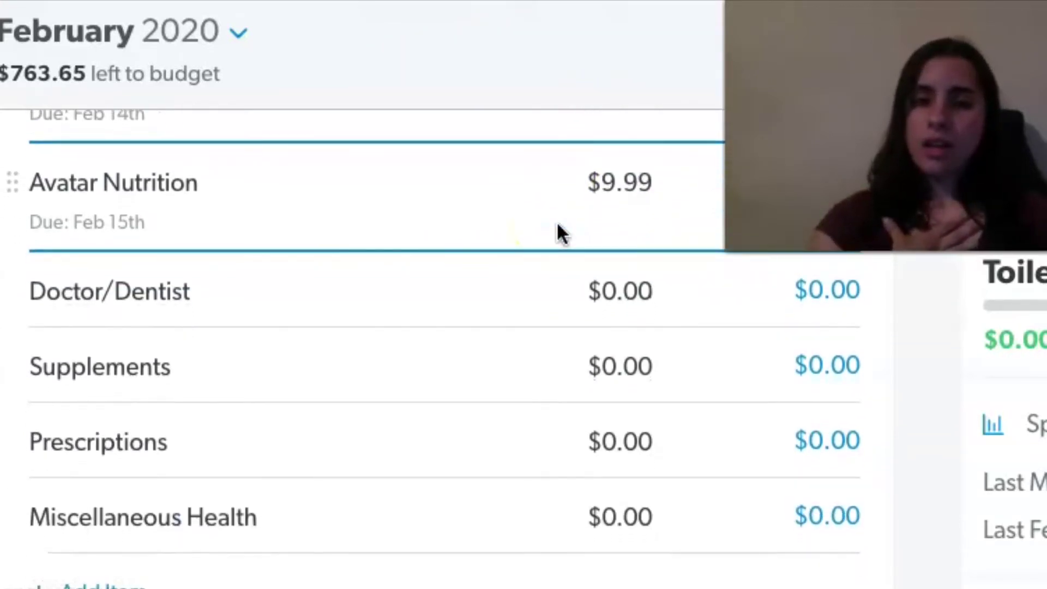
scroll(558, 231, "down", 2)
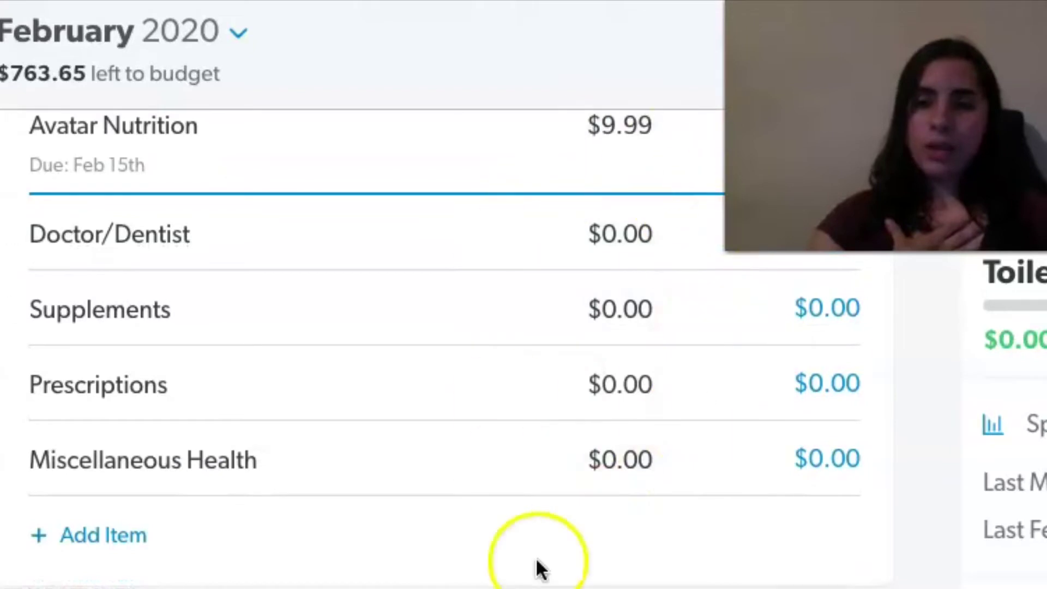
scroll(554, 572, "down", 1)
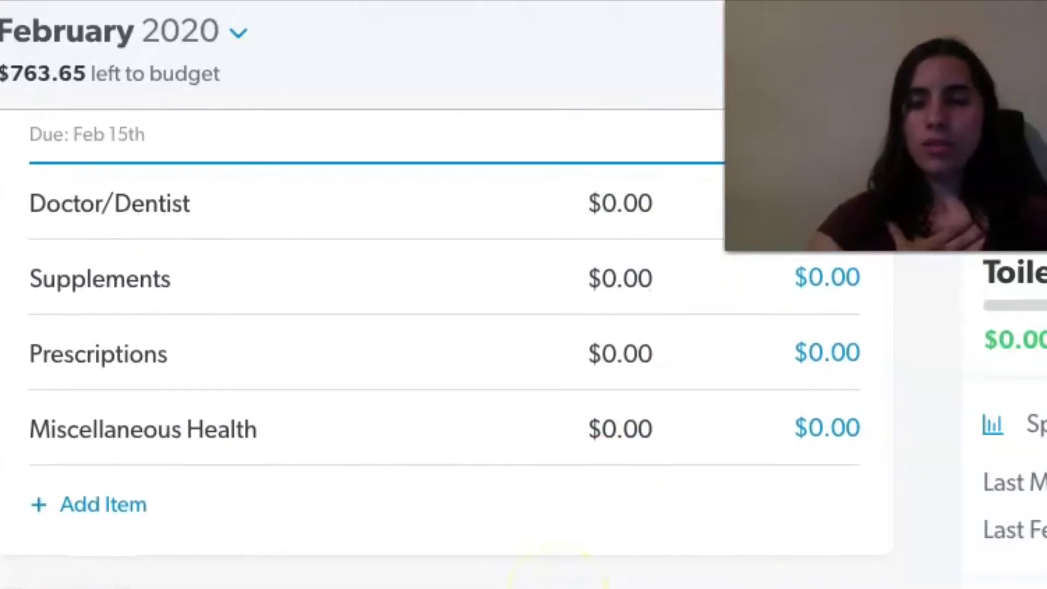
scroll(668, 409, "down", 1)
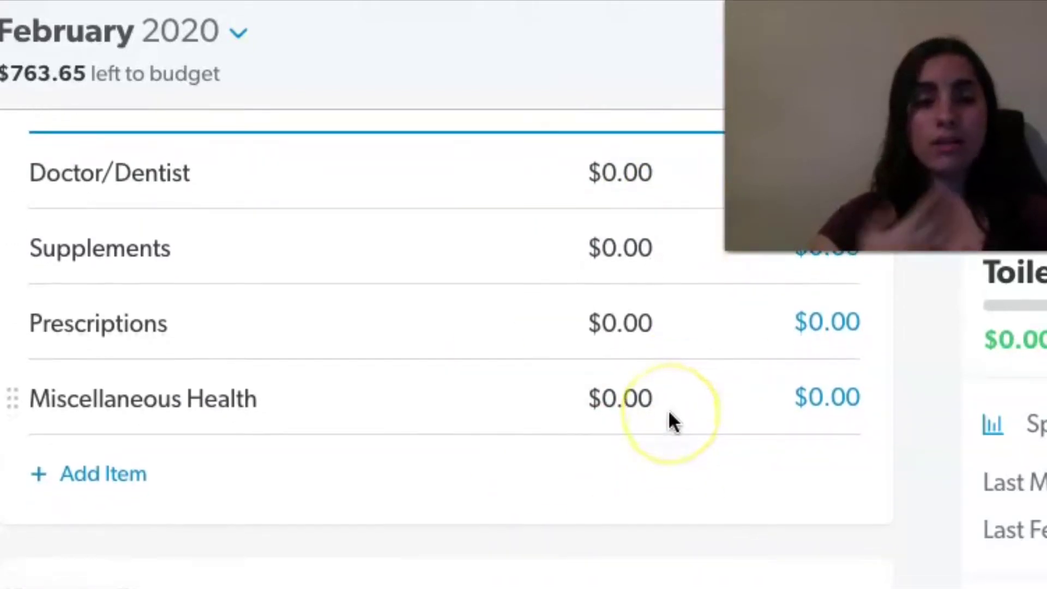
- Set the planned amount for Auto Insurance in the Insurance & Tax group to $600.00
scroll(669, 415, "down", 5)
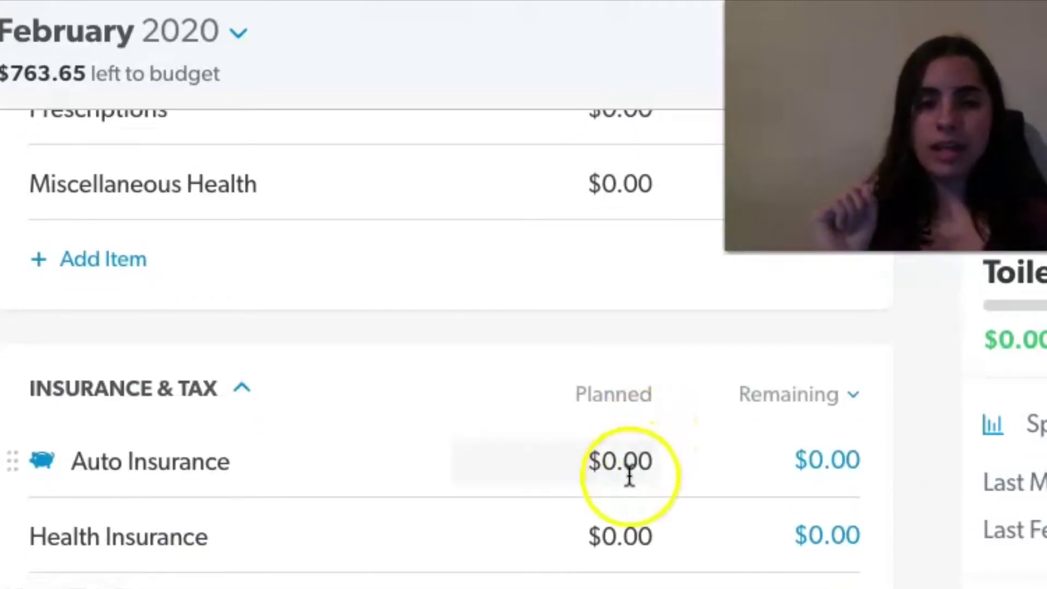
scroll(625, 471, "down", 1)
left_click(616, 441)
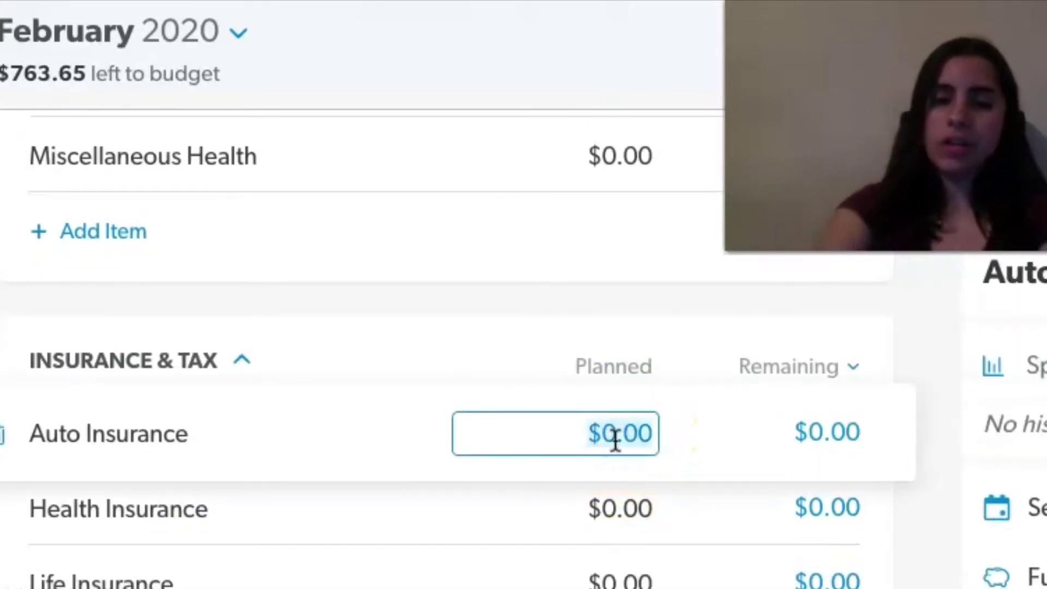
type("6")
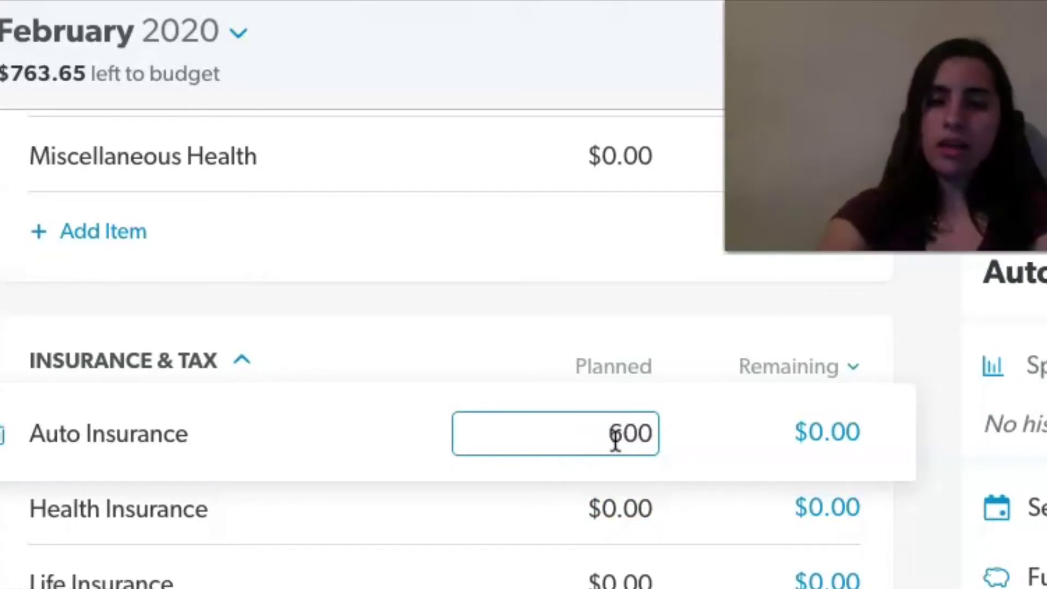
key("Tab")
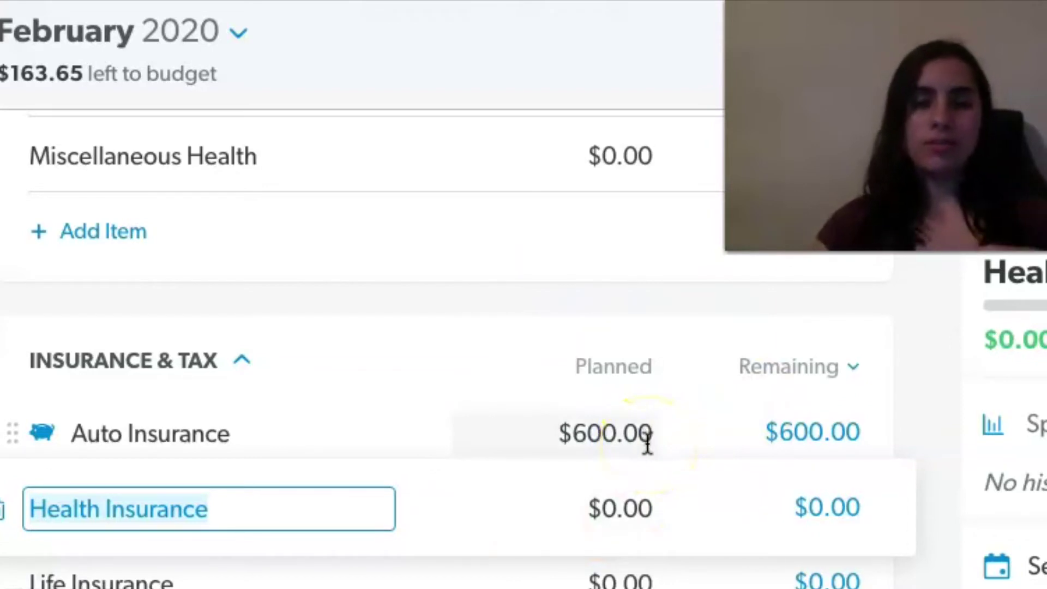
- Review the remaining insurance items, the Unusual Expenses group and the Charity/Gifts amount in the Giving group
scroll(647, 445, "down", 1)
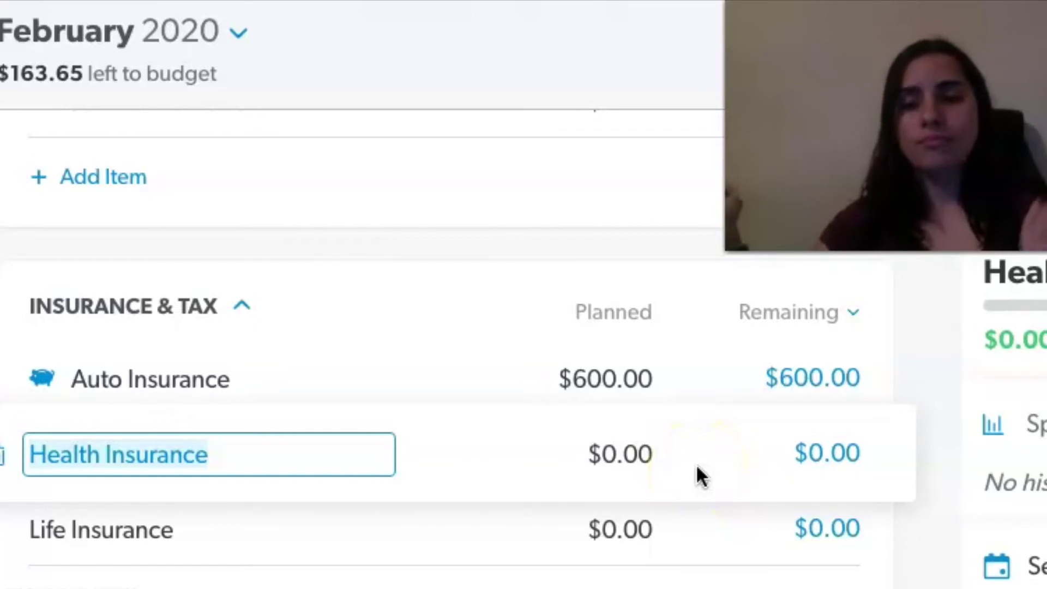
scroll(698, 475, "down", 1)
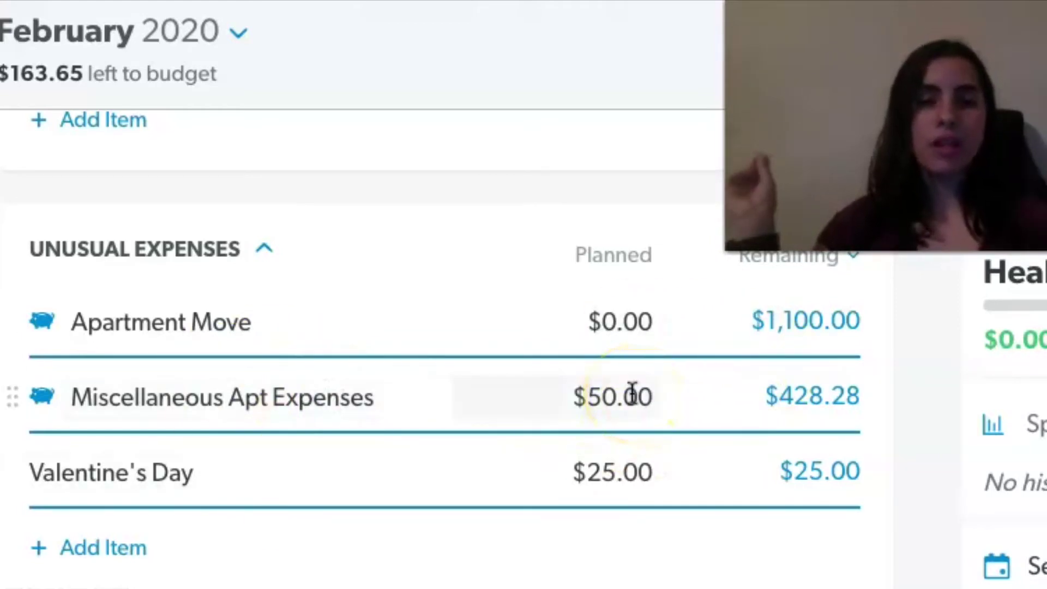
scroll(633, 393, "down", 2)
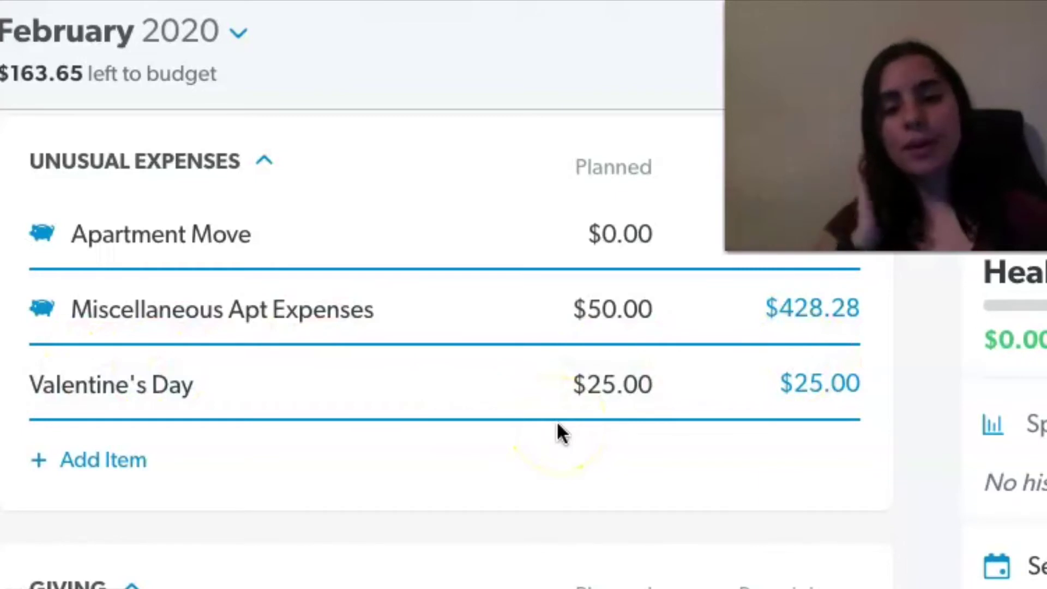
scroll(557, 426, "down", 5)
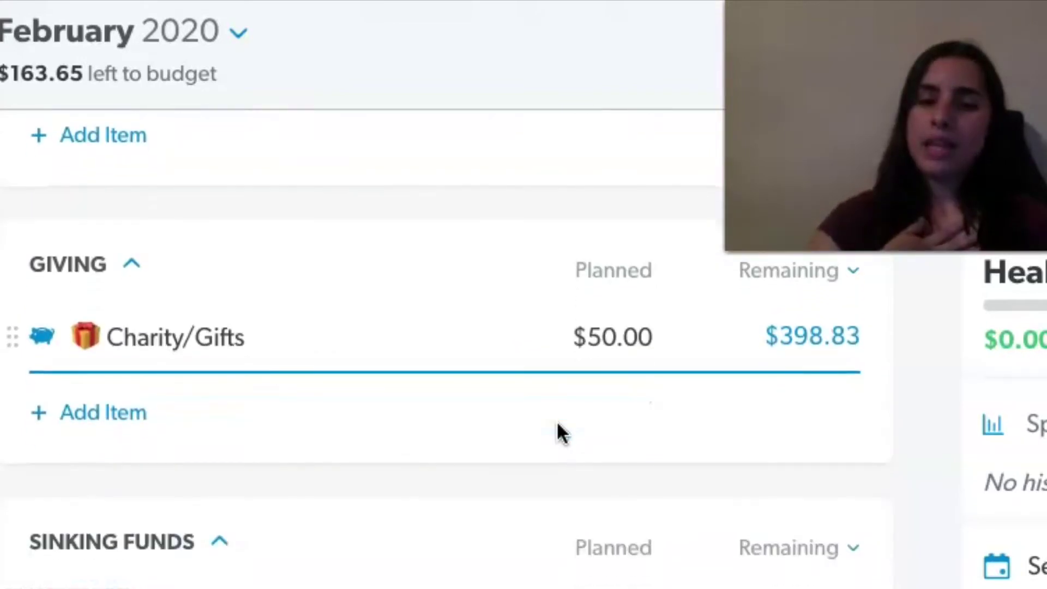
scroll(557, 428, "down", 1)
left_click(613, 385)
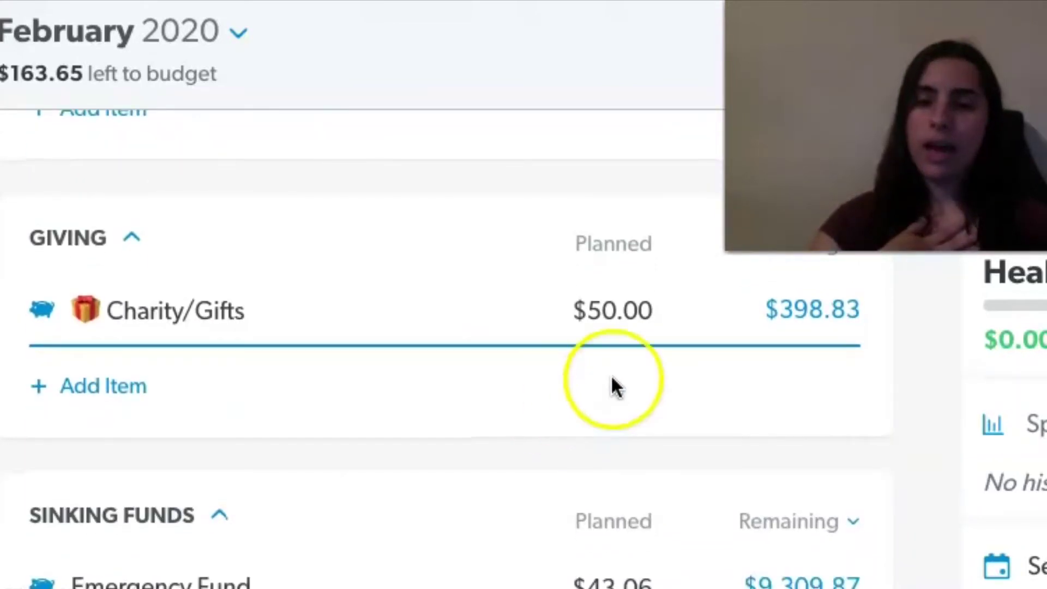
scroll(556, 363, "down", 2)
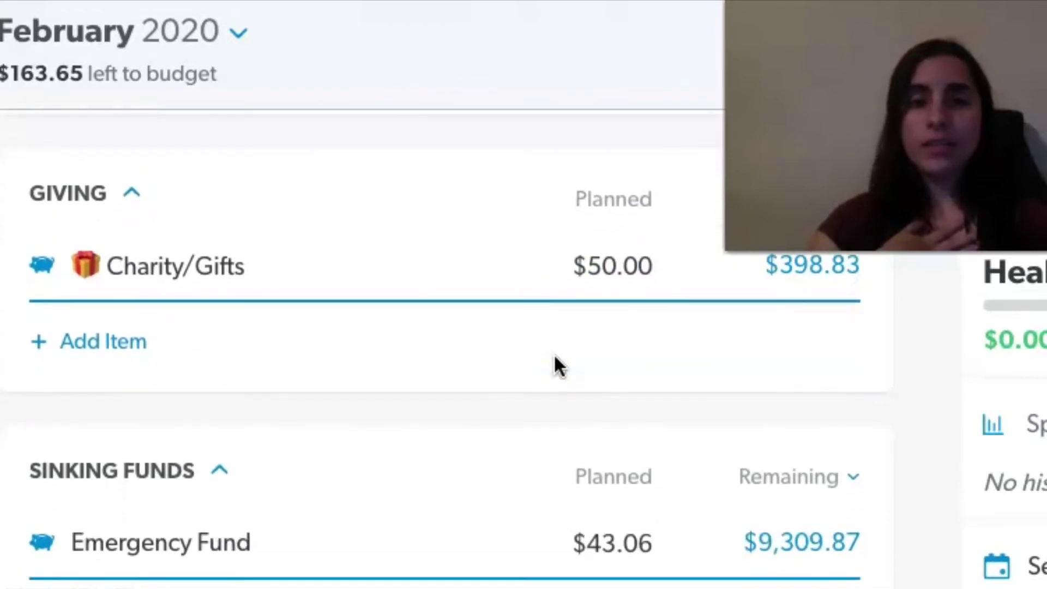
scroll(647, 411, "up", 2)
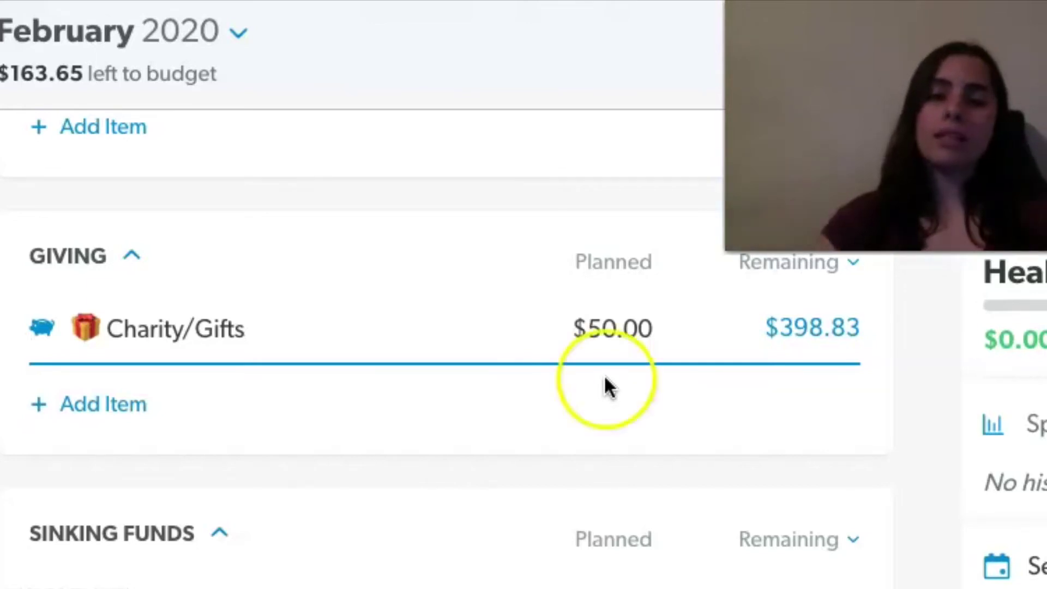
scroll(540, 401, "down", 1)
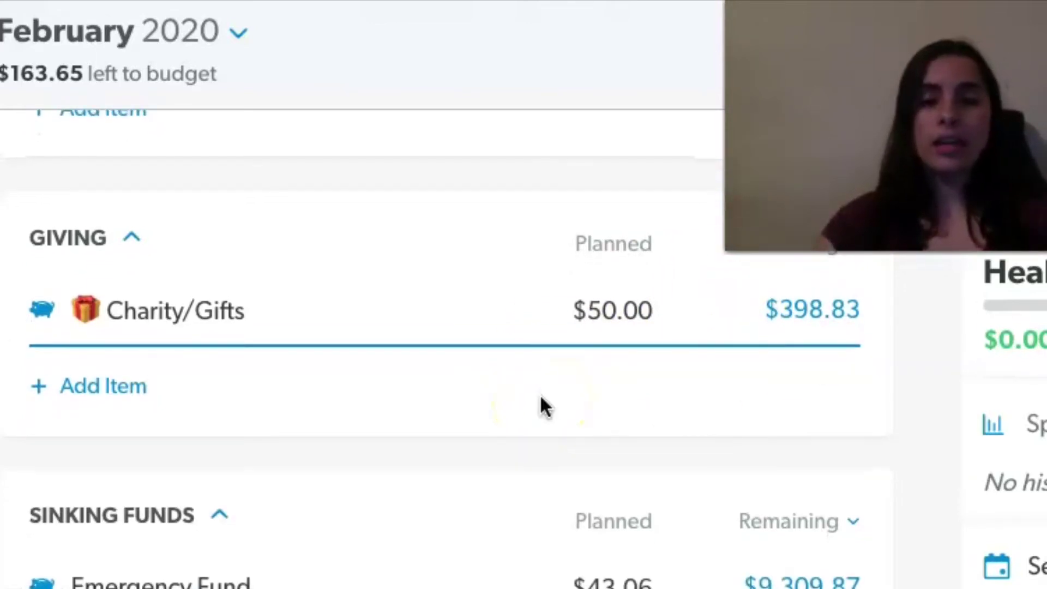
- Set the planned amount for the Emergency Fund in the Sinking Funds group to $145.00
scroll(583, 416, "down", 4)
scroll(584, 417, "down", 1)
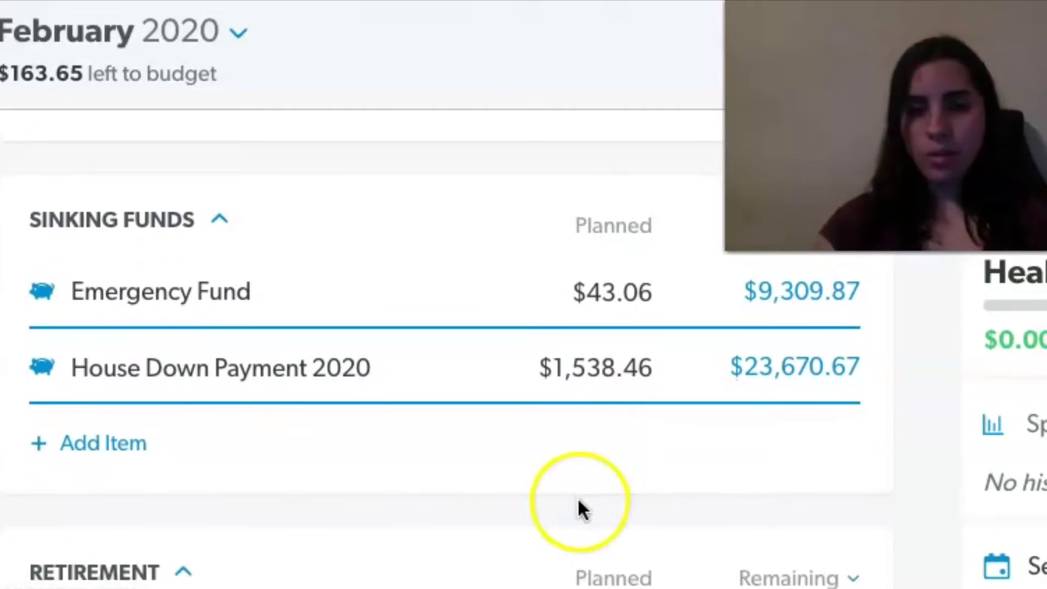
left_click(615, 294)
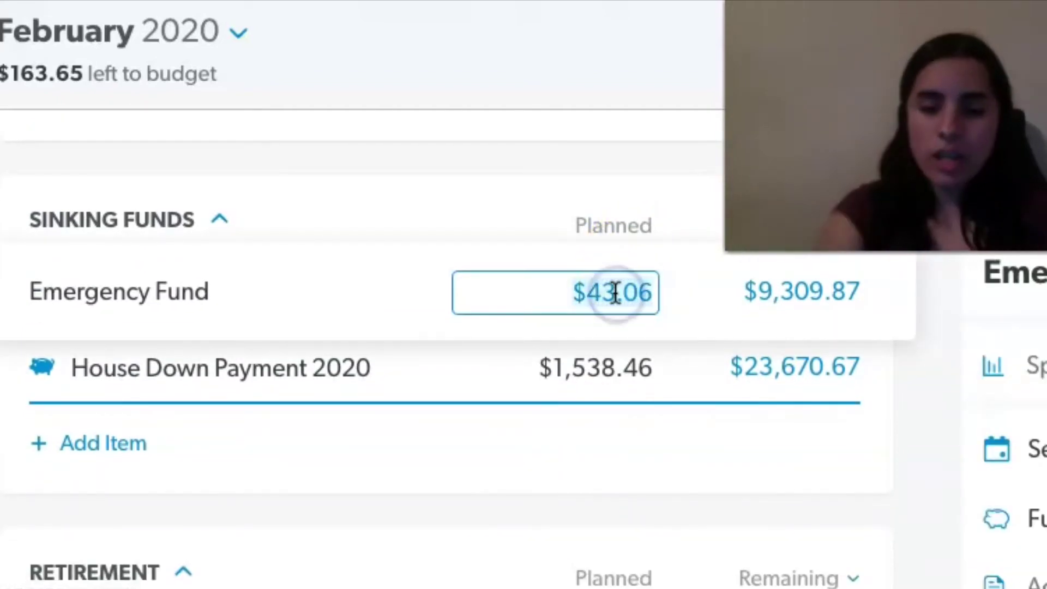
type("145")
key("Tab")
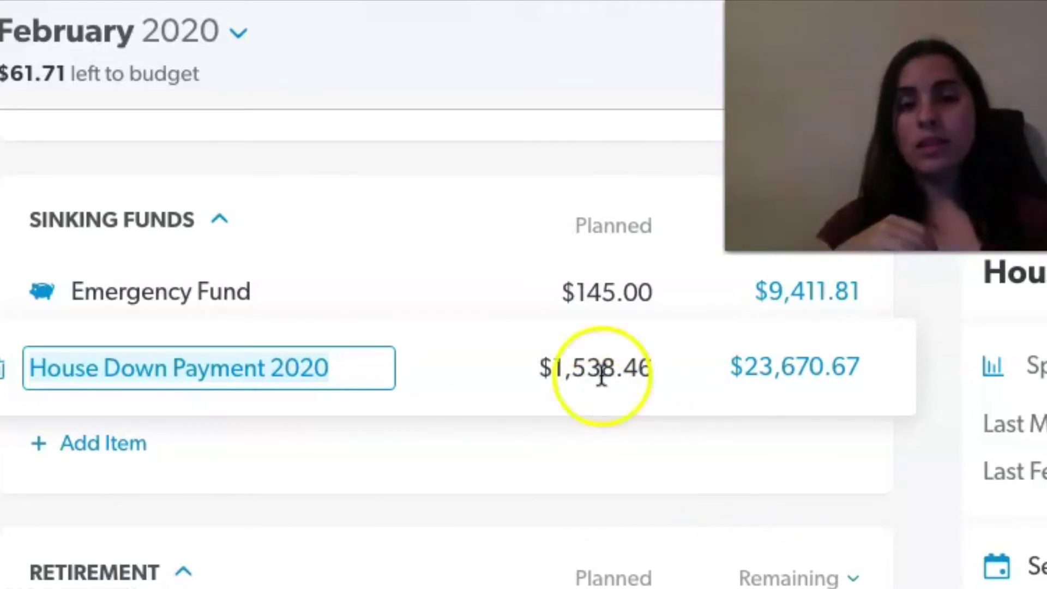
scroll(555, 430, "down", 3)
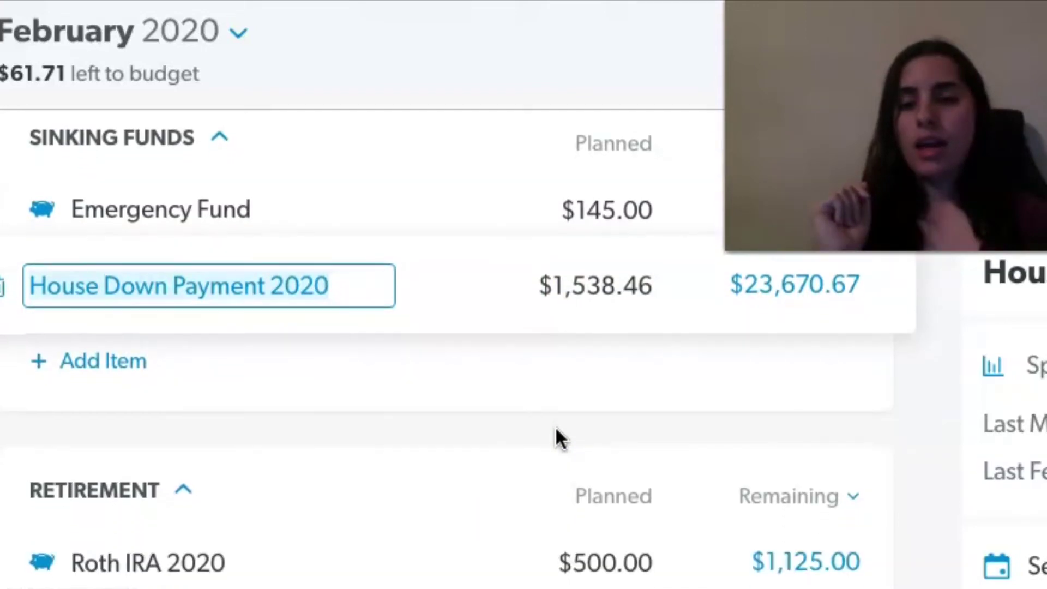
- Review the planned amounts for House Down Payment 2020 in Sinking Funds and Roth IRA 2020 in Retirement
scroll(555, 429, "down", 2)
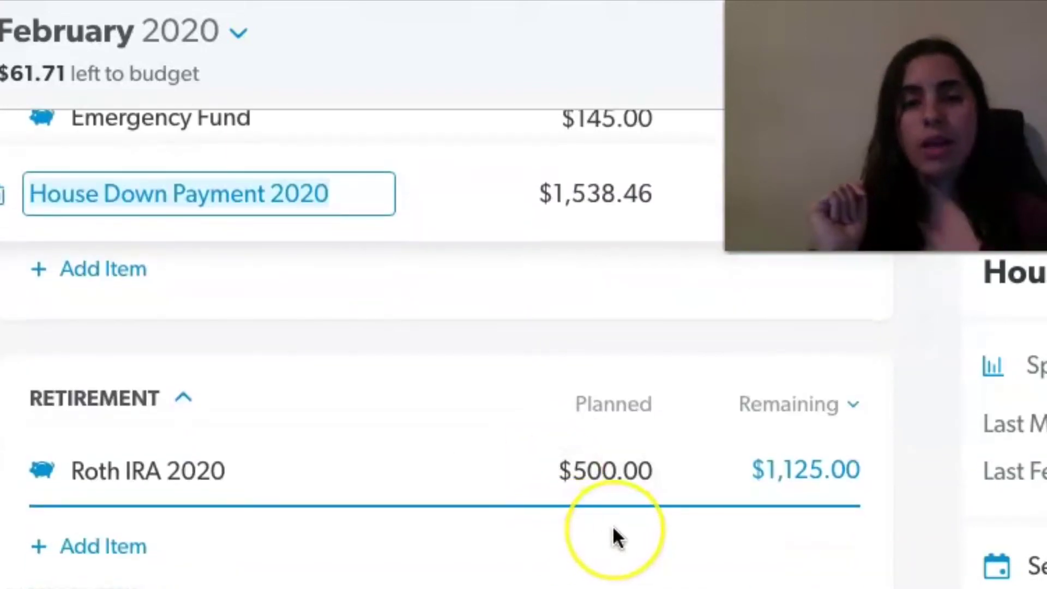
scroll(612, 525, "up", 2)
scroll(613, 526, "up", 1)
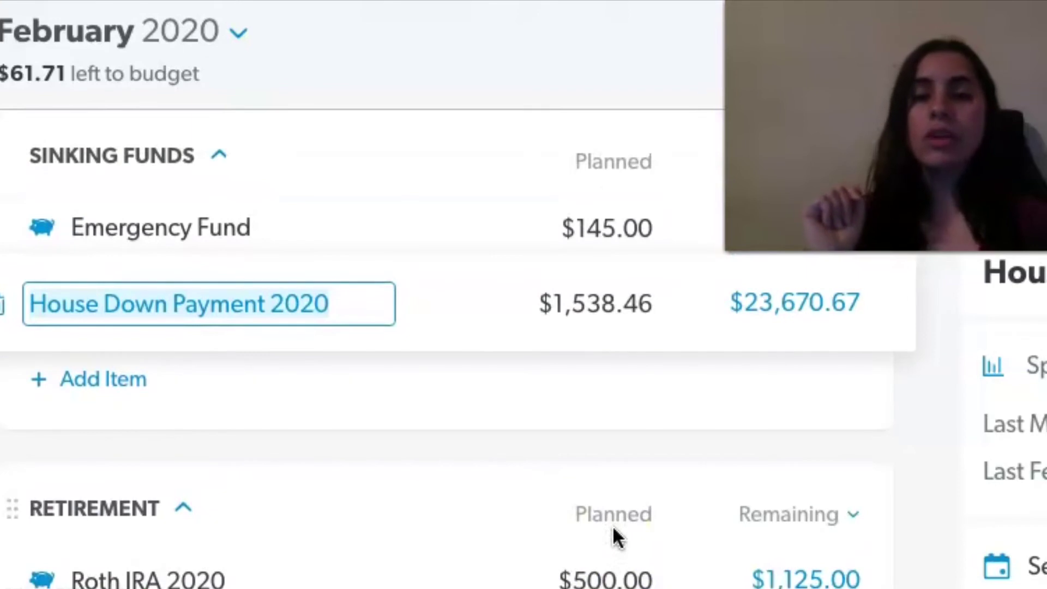
scroll(612, 525, "down", 5)
scroll(612, 525, "down", 6)
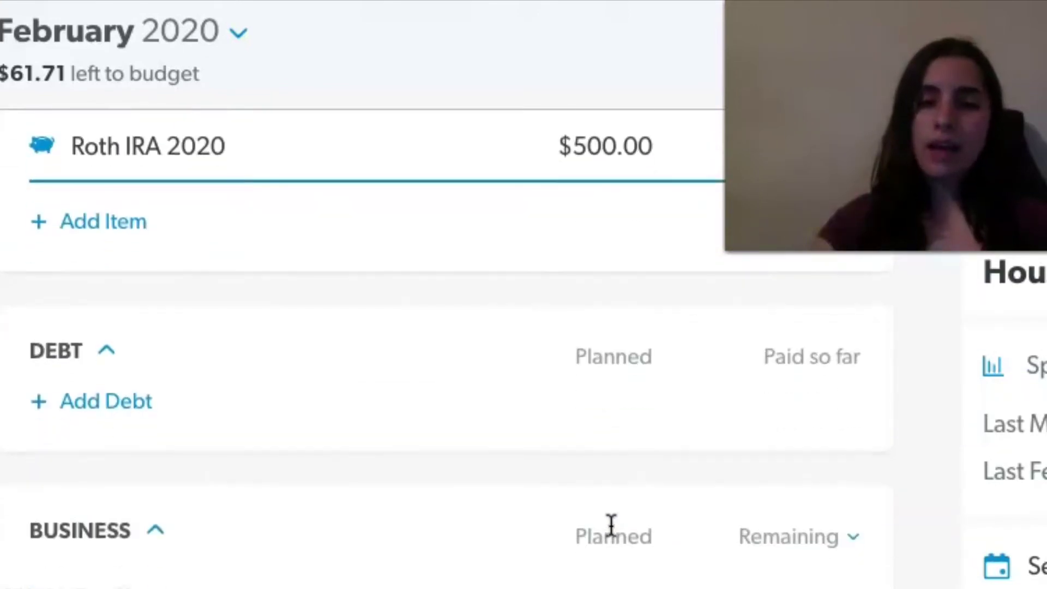
- Review the Debt group and the Business items from Shipping through Giveaway, down to the end of the budget
left_click(316, 388)
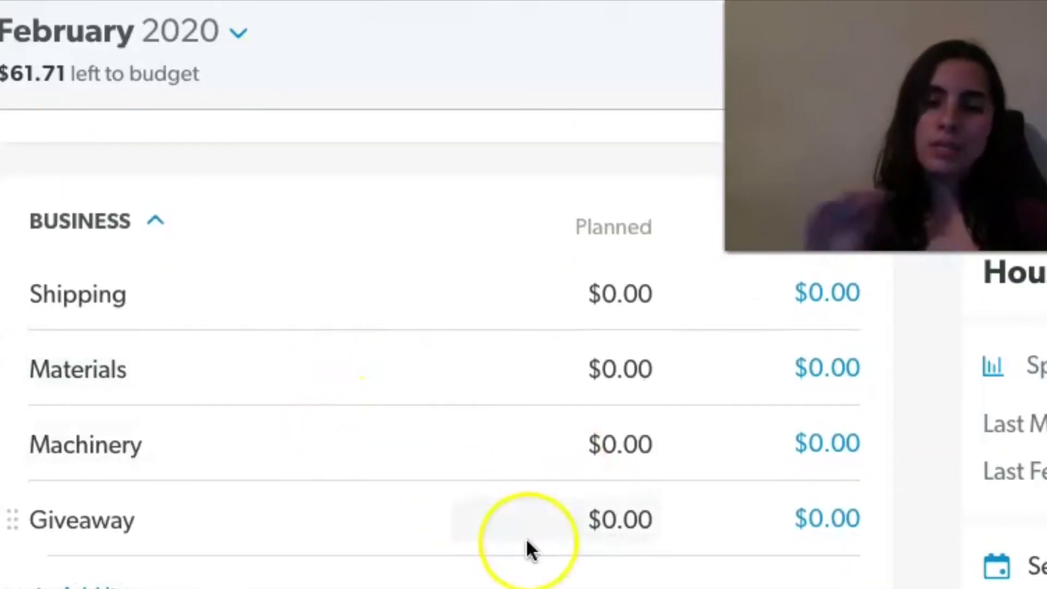
scroll(526, 538, "down", 4)
scroll(526, 538, "up", 4)
scroll(526, 537, "down", 4)
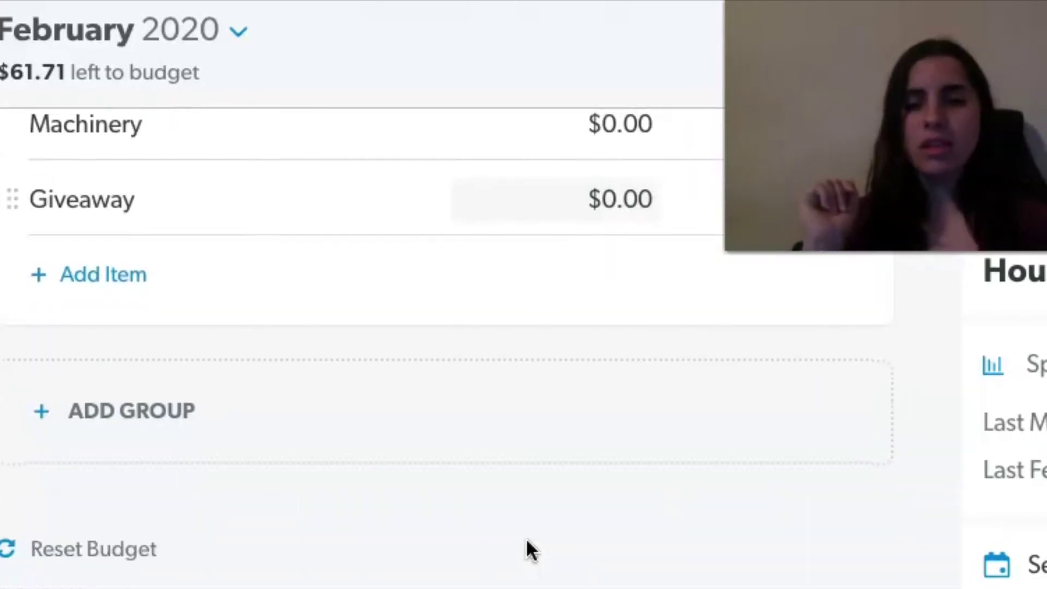
scroll(525, 538, "up", 4)
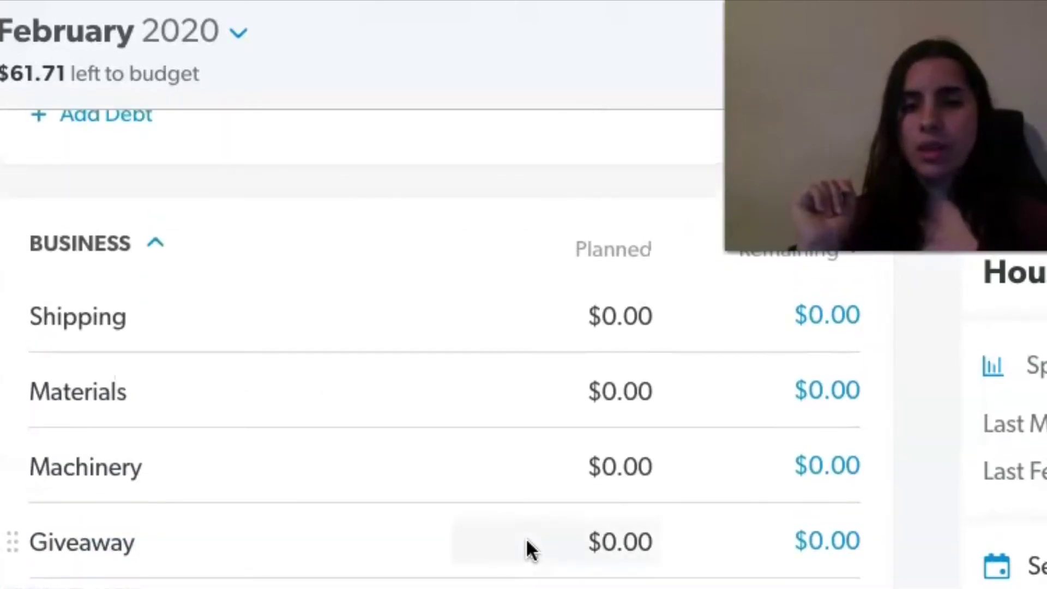
scroll(526, 545, "up", 5)
scroll(525, 545, "down", 1)
scroll(525, 546, "up", 4)
scroll(525, 545, "down", 12)
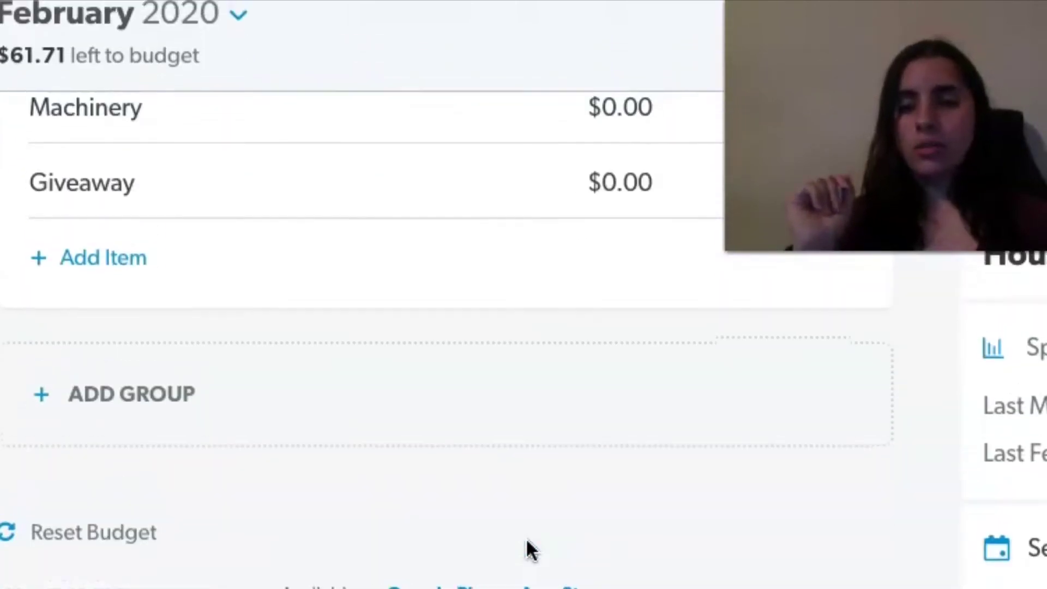
left_click(217, 266)
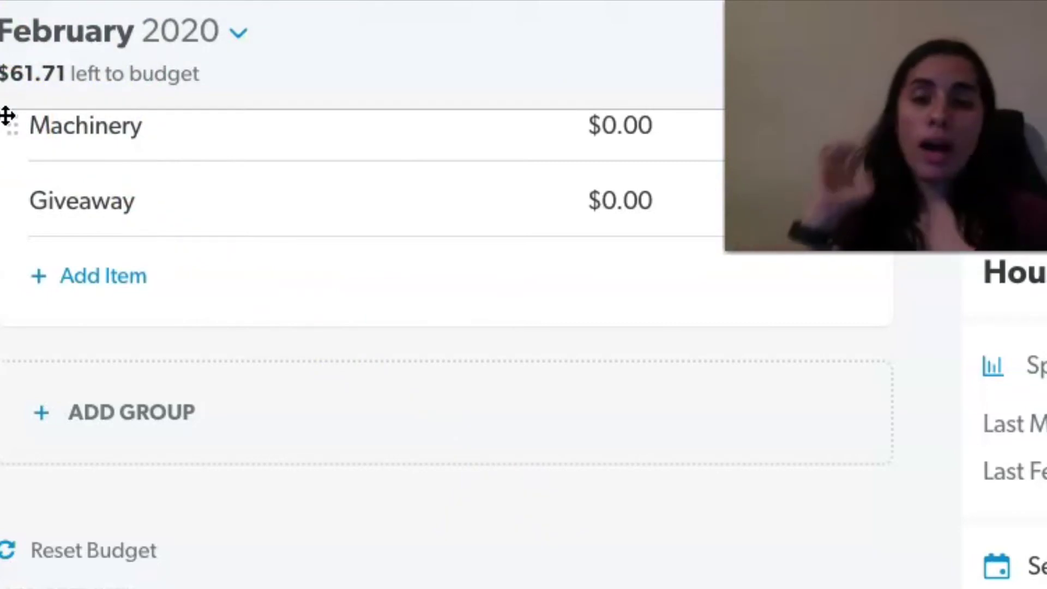
left_click(270, 81)
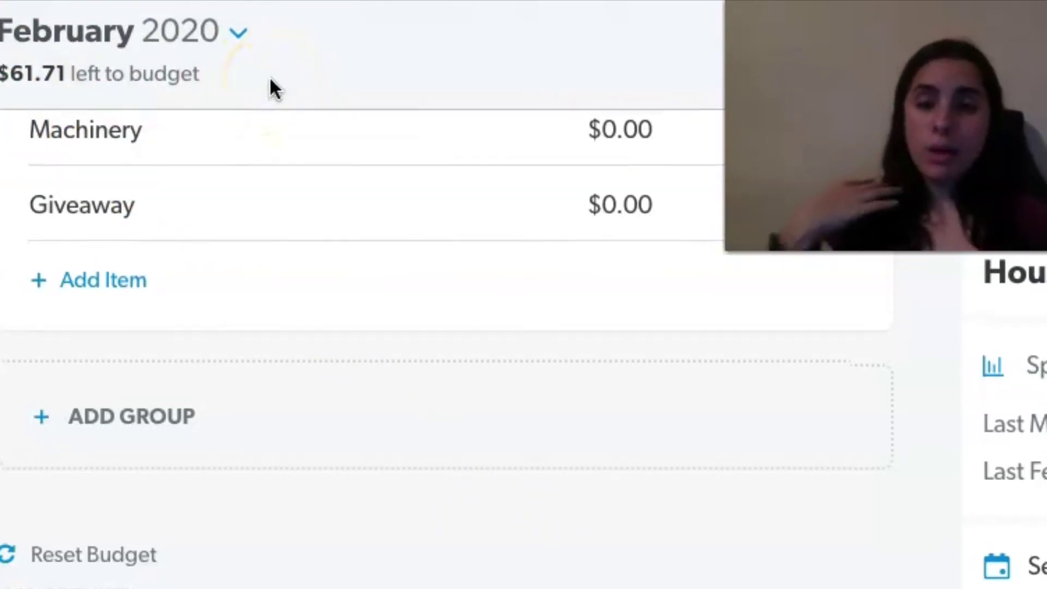
- Add a new budget item named Vacation Fund to the Unusual Expenses group
scroll(270, 80, "up", 3)
scroll(303, 235, "up", 10)
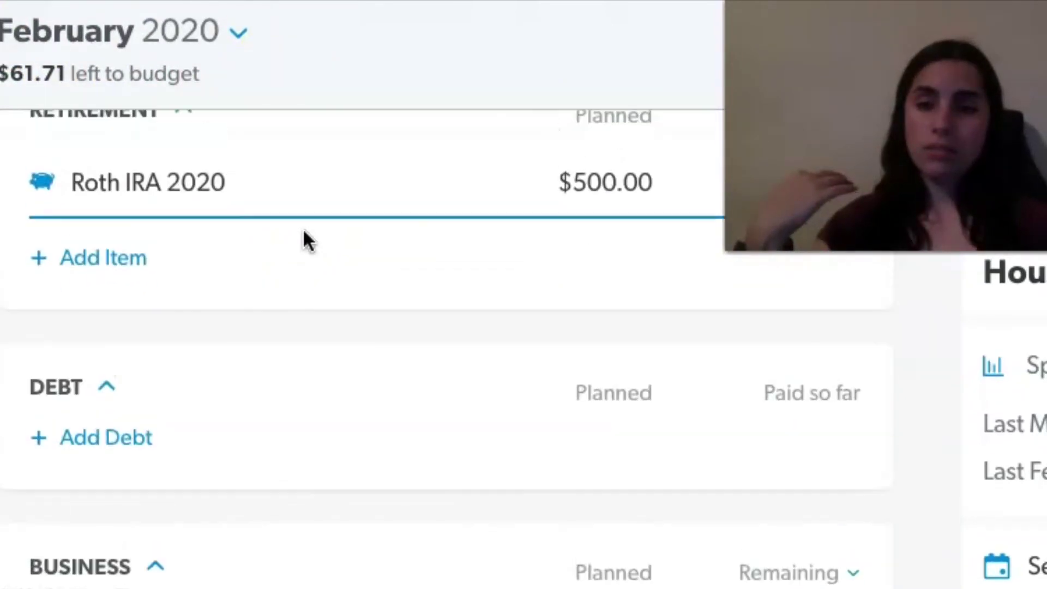
scroll(304, 234, "up", 8)
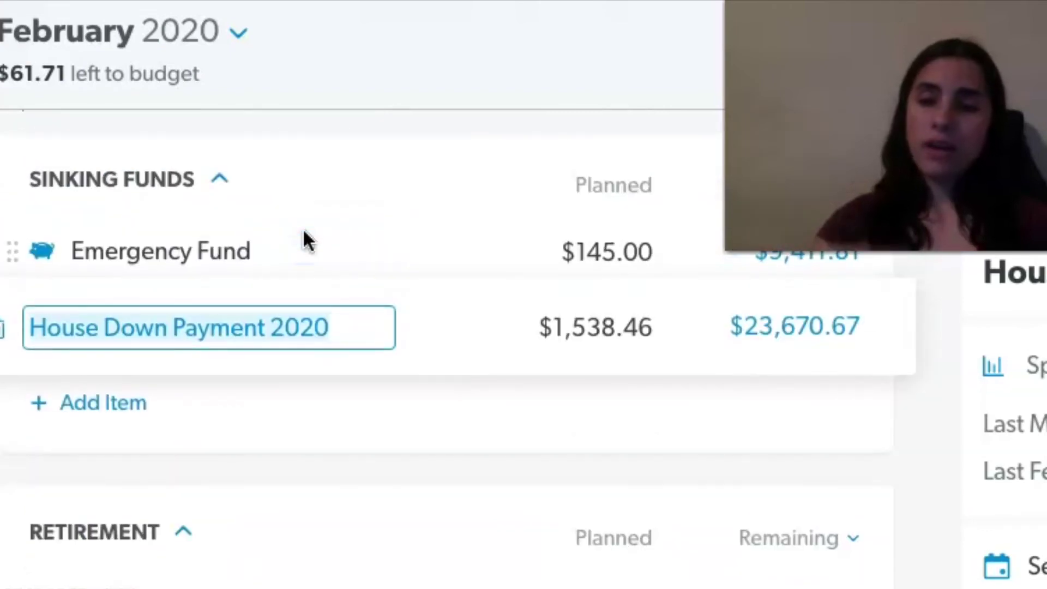
scroll(428, 397, "up", 8)
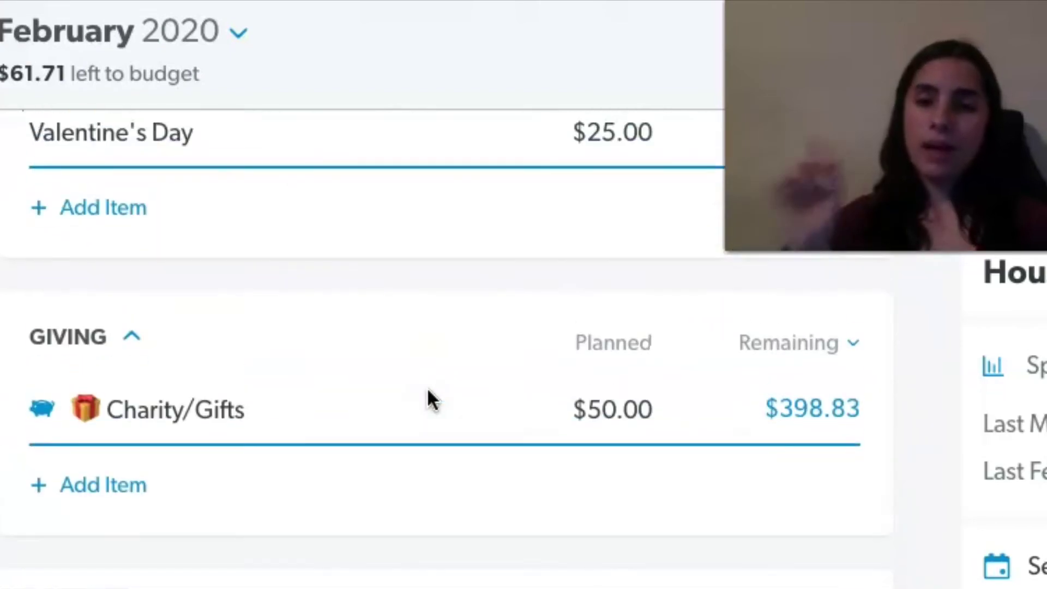
scroll(428, 391, "up", 10)
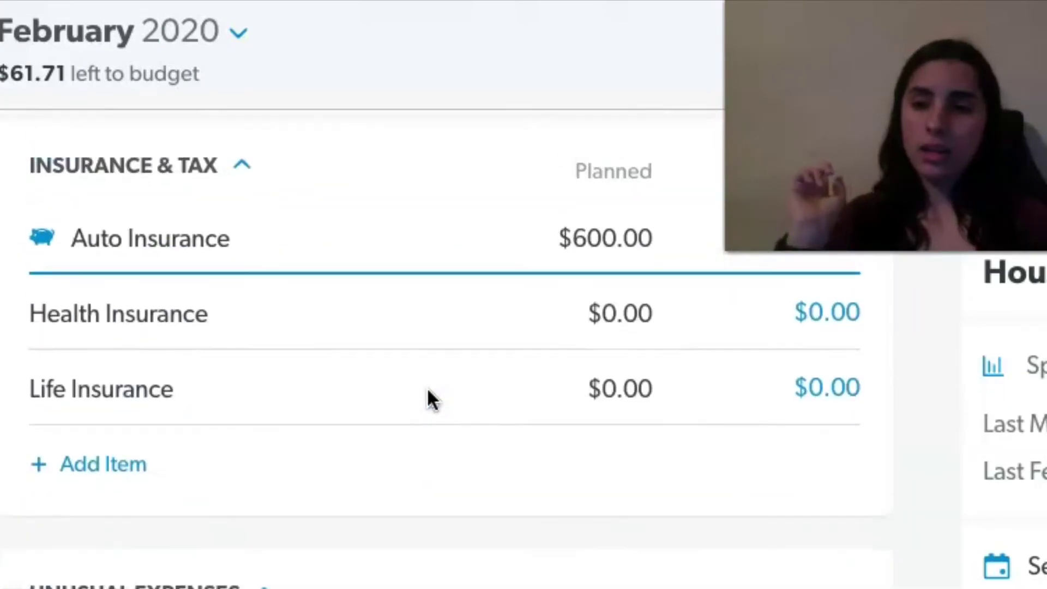
scroll(426, 387, "down", 5)
left_click(86, 481)
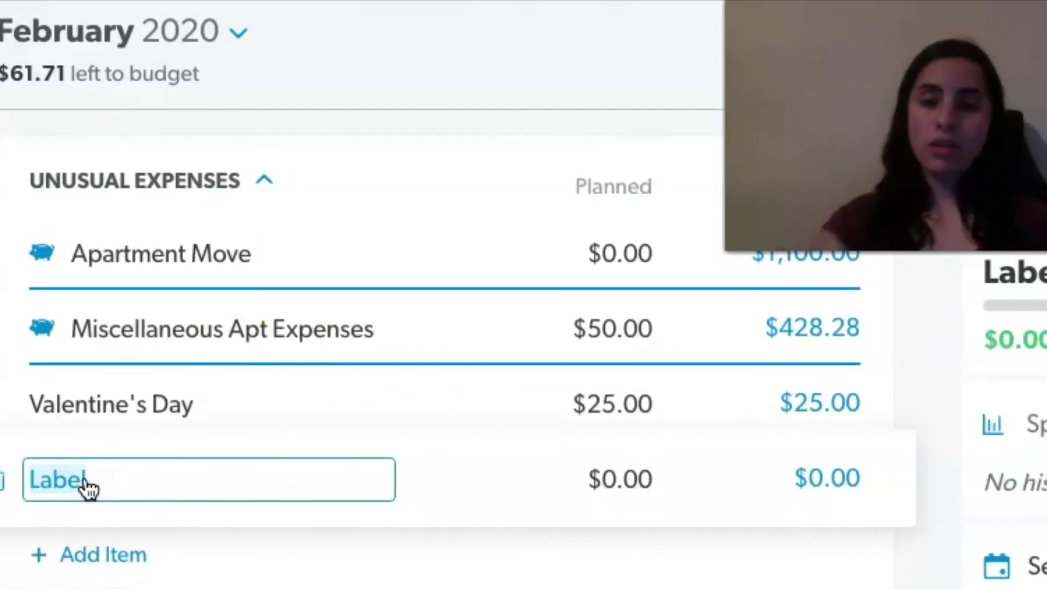
type("Vacation Fund")
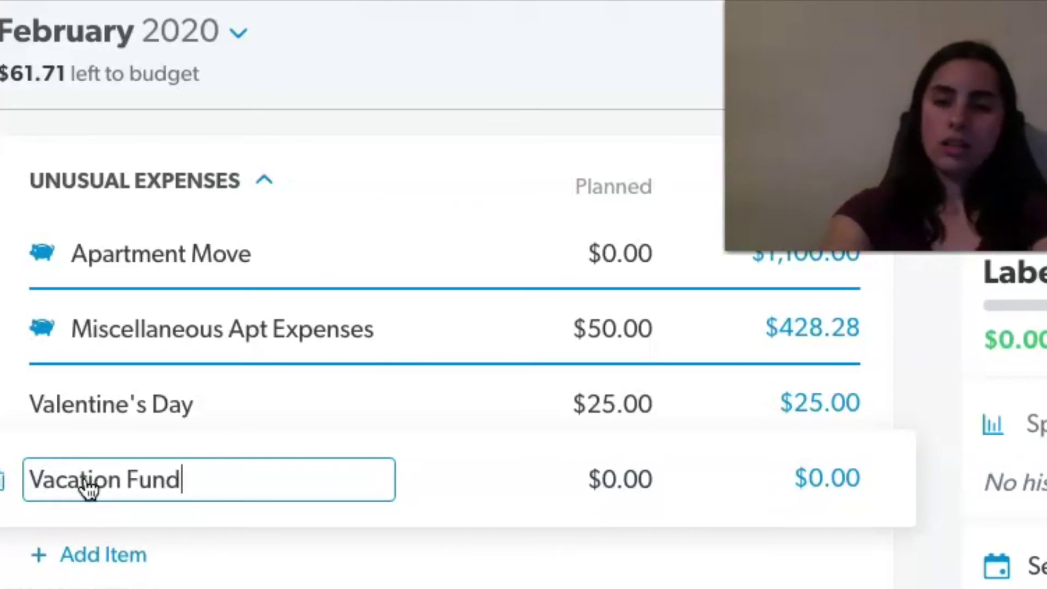
- Set the planned amount for the Vacation Fund to $61.71
key("Tab")
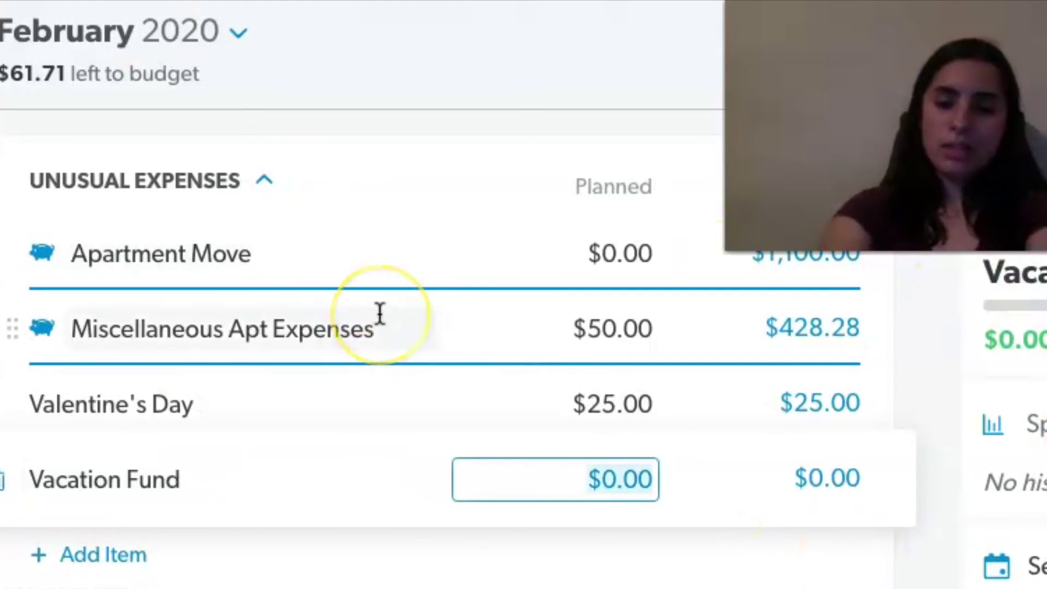
type("61")
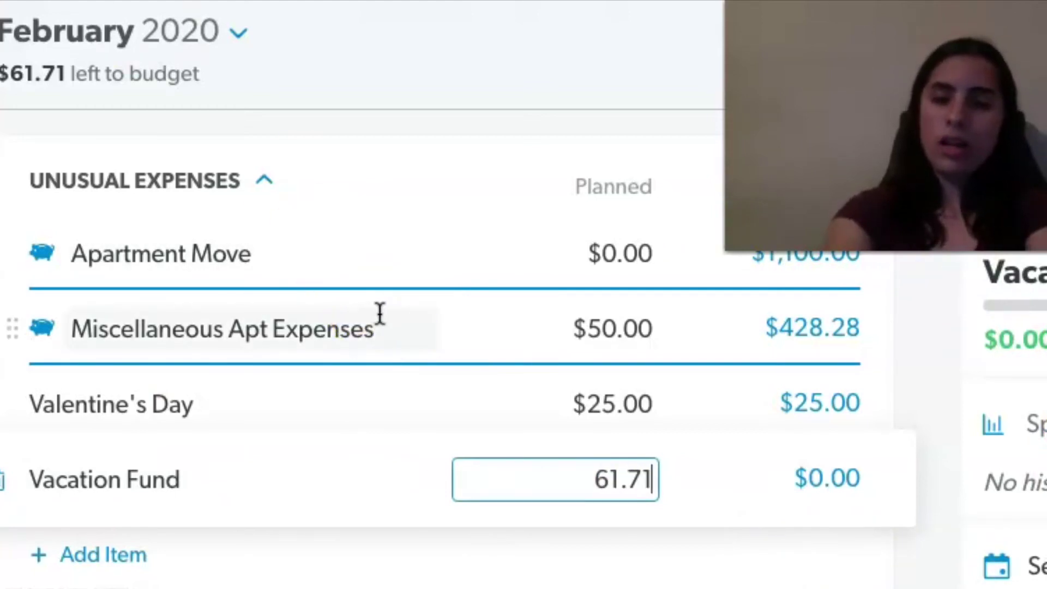
type(".71")
key("Tab")
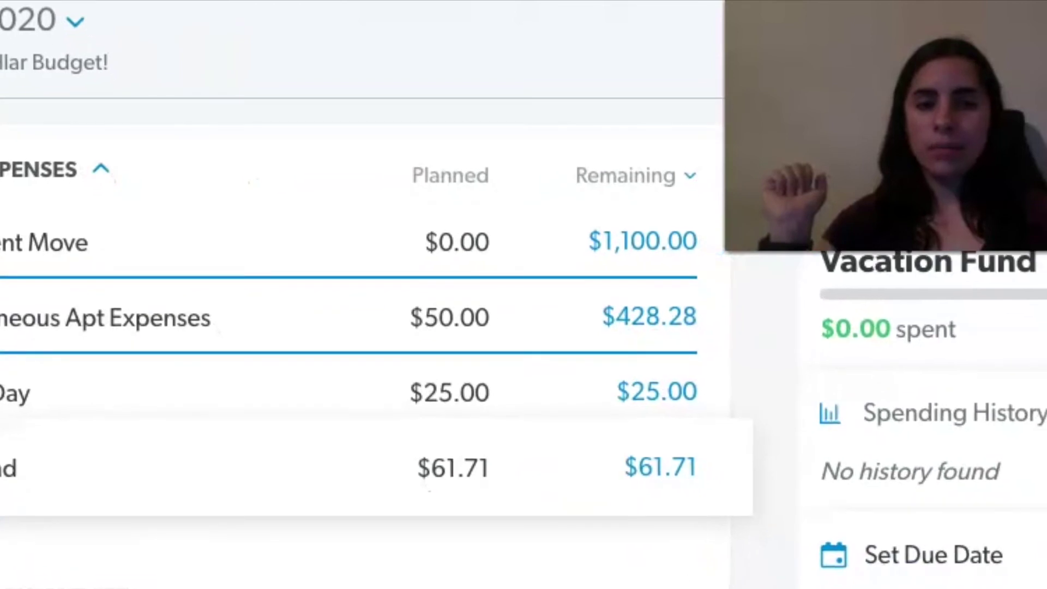
- Turn the Vacation Fund item into a fund that carries its balance from month to month
scroll(1038, 335, "down", 2)
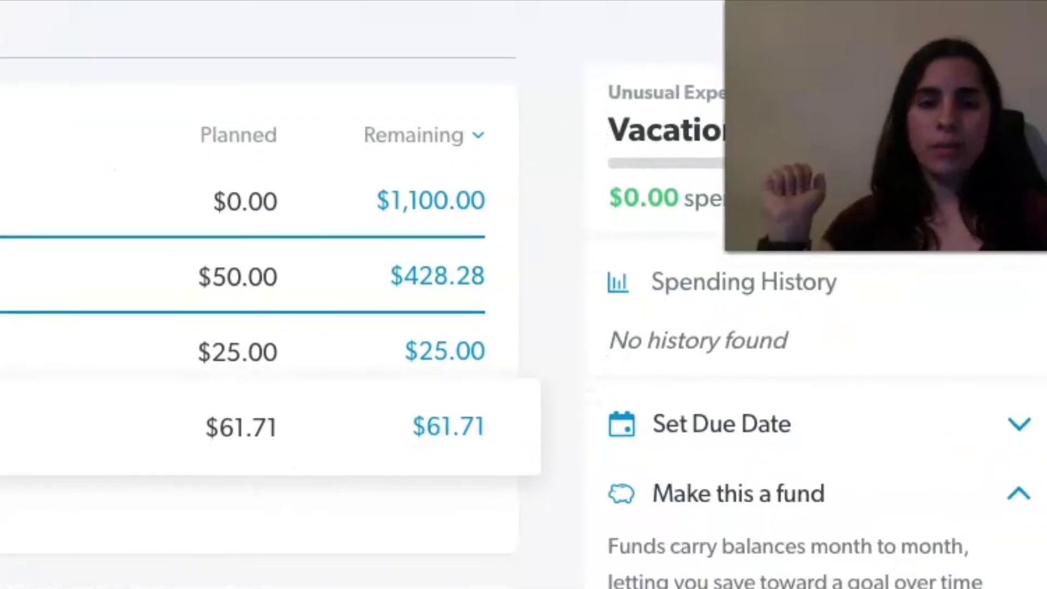
scroll(950, 525, "down", 1)
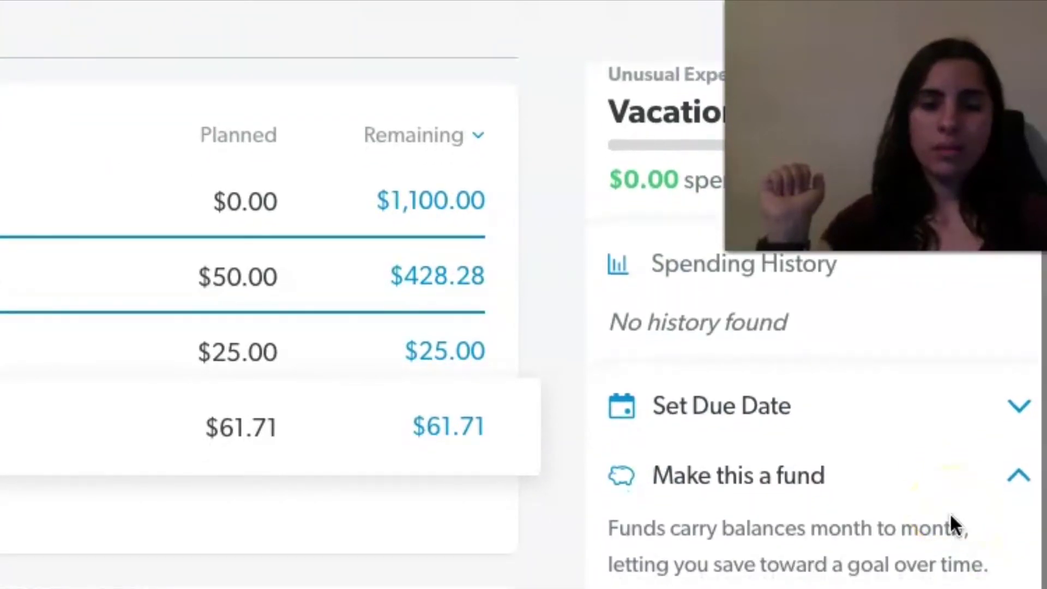
left_click(889, 572)
left_click(931, 444)
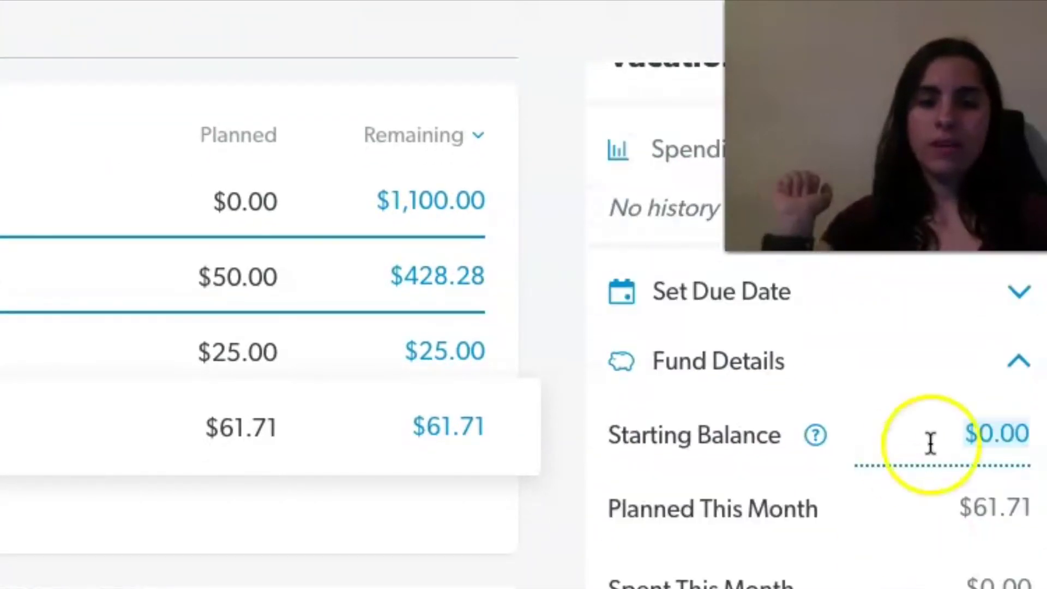
- Set the Vacation Fund's savings goal to $500, save it and close the item's details
scroll(981, 388, "up", 2)
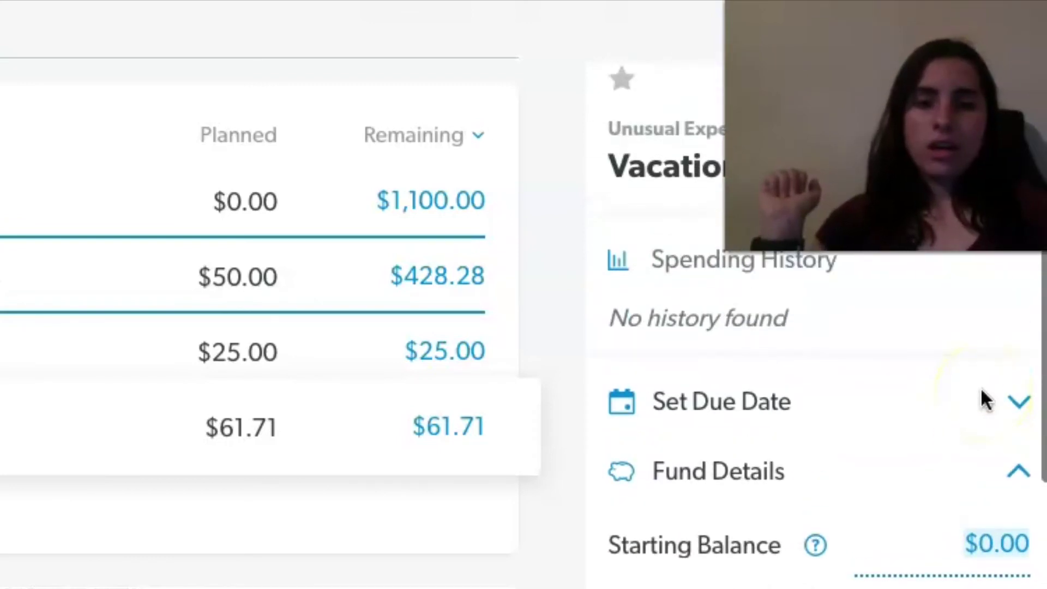
scroll(982, 390, "down", 1)
scroll(982, 390, "down", 1)
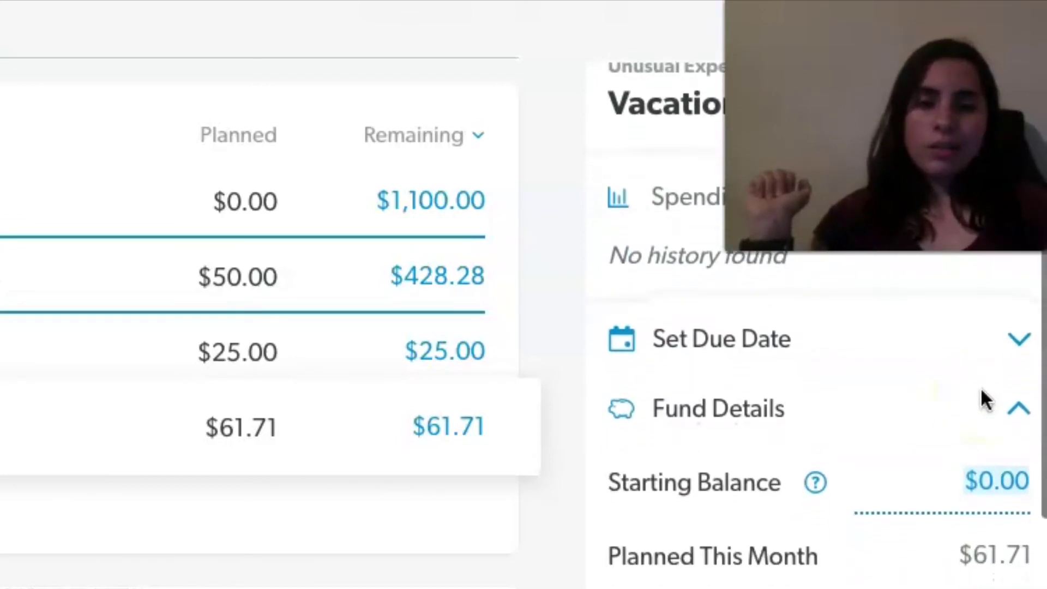
left_click(989, 449)
scroll(986, 449, "down", 2)
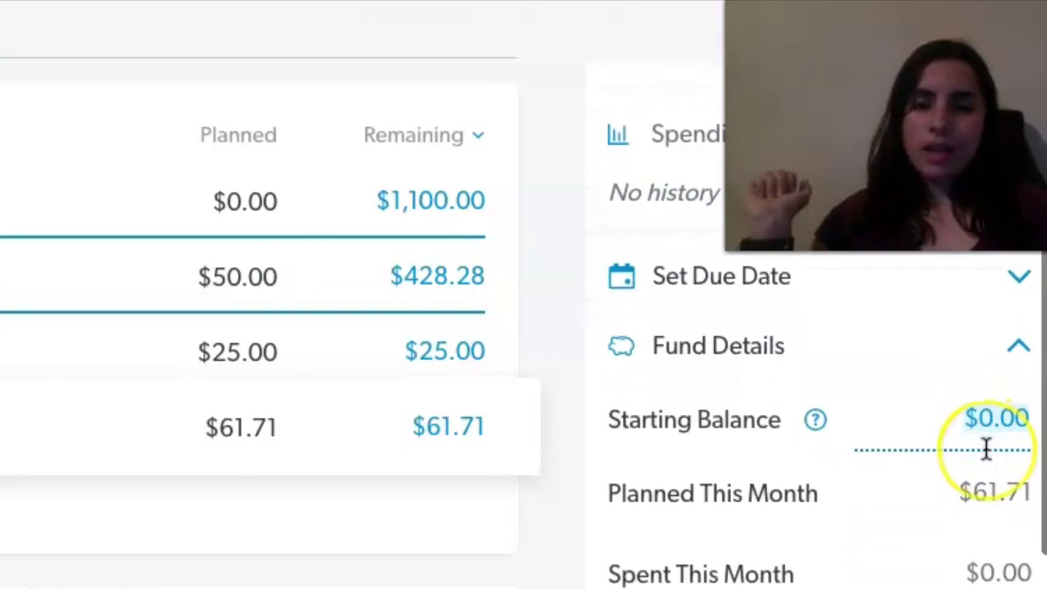
scroll(986, 447, "down", 4)
left_click(993, 444)
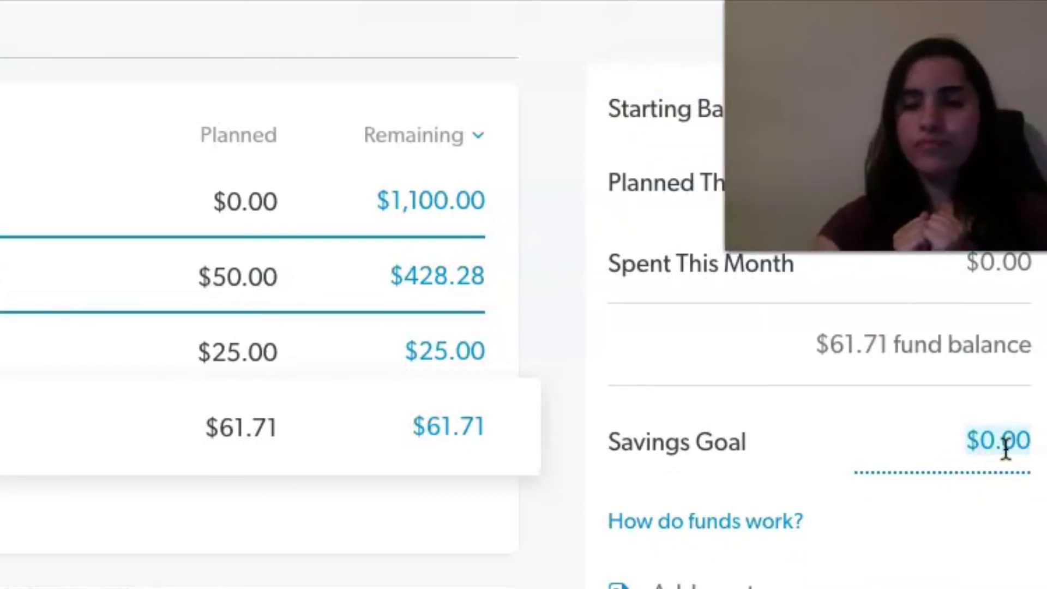
type("500")
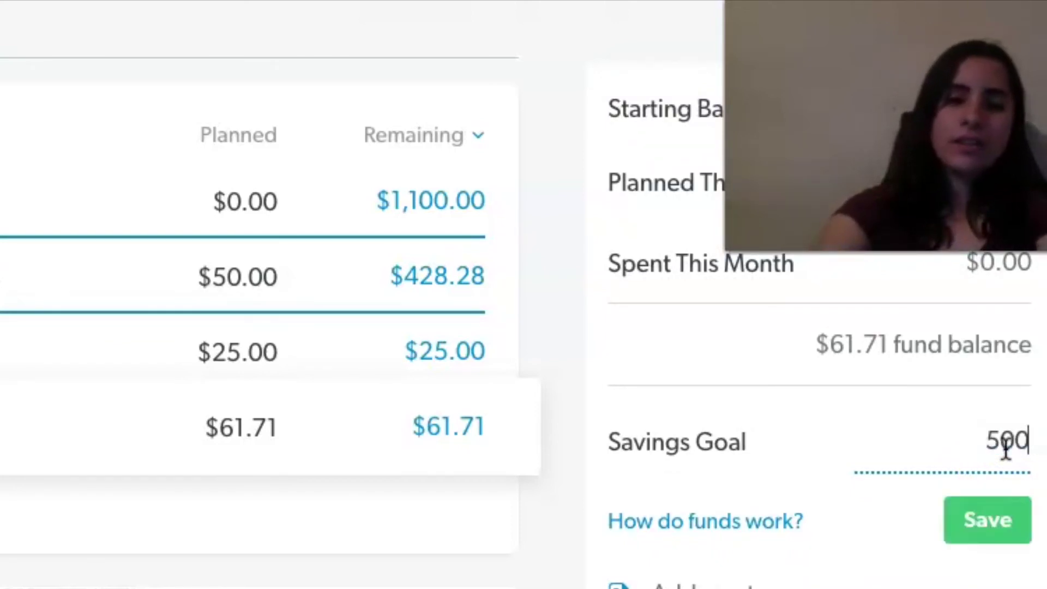
left_click(987, 519)
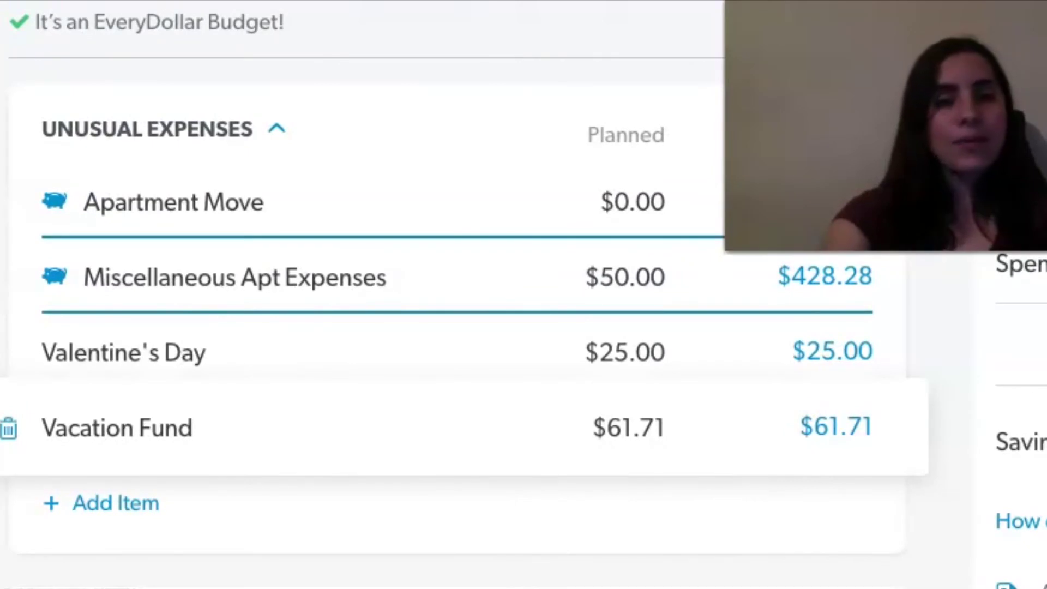
left_click(539, 81)
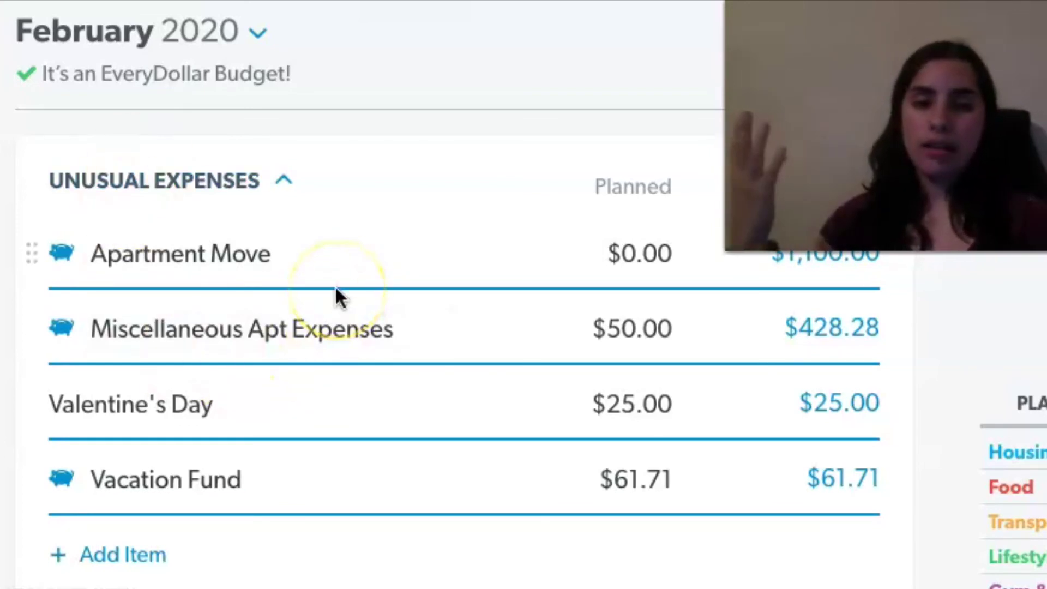
- Review the budget's planned amounts in the Housing and Lifestyle groups, from Rent through Clothes
scroll(334, 289, "down", 10)
scroll(336, 289, "up", 15)
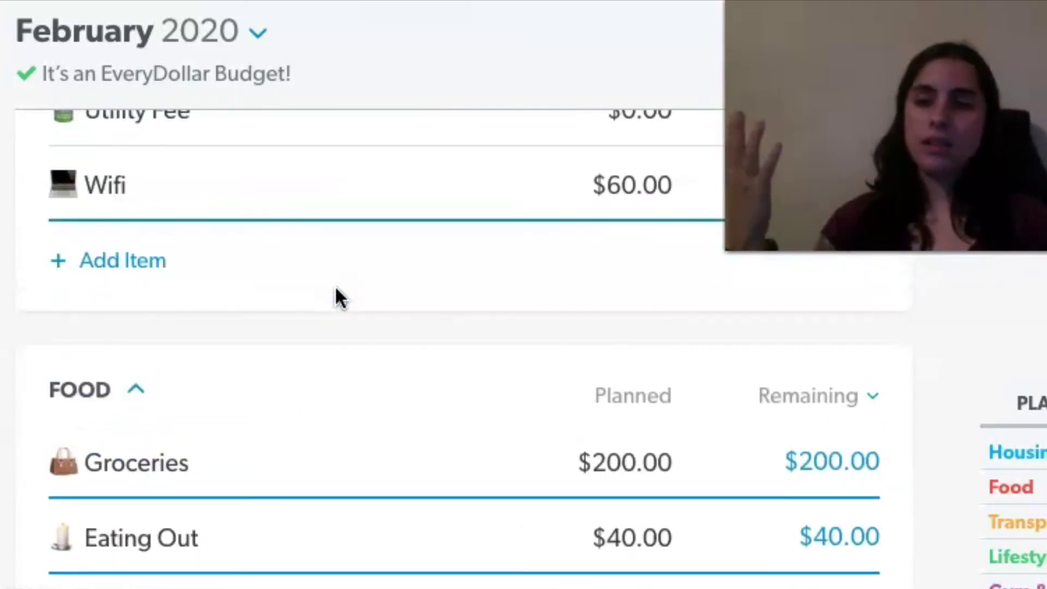
scroll(334, 297, "down", 4)
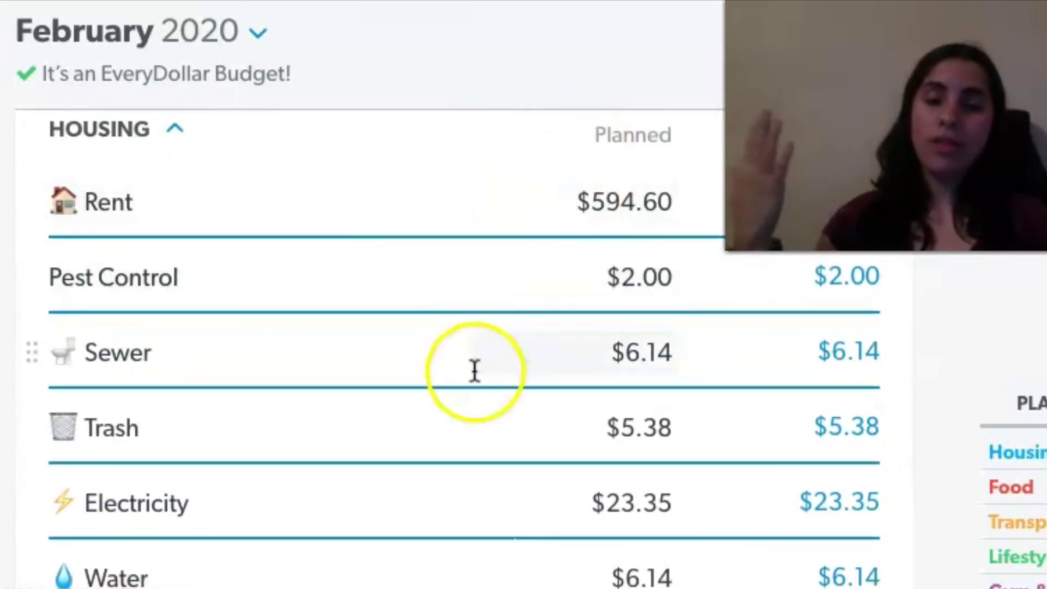
scroll(474, 370, "down", 1)
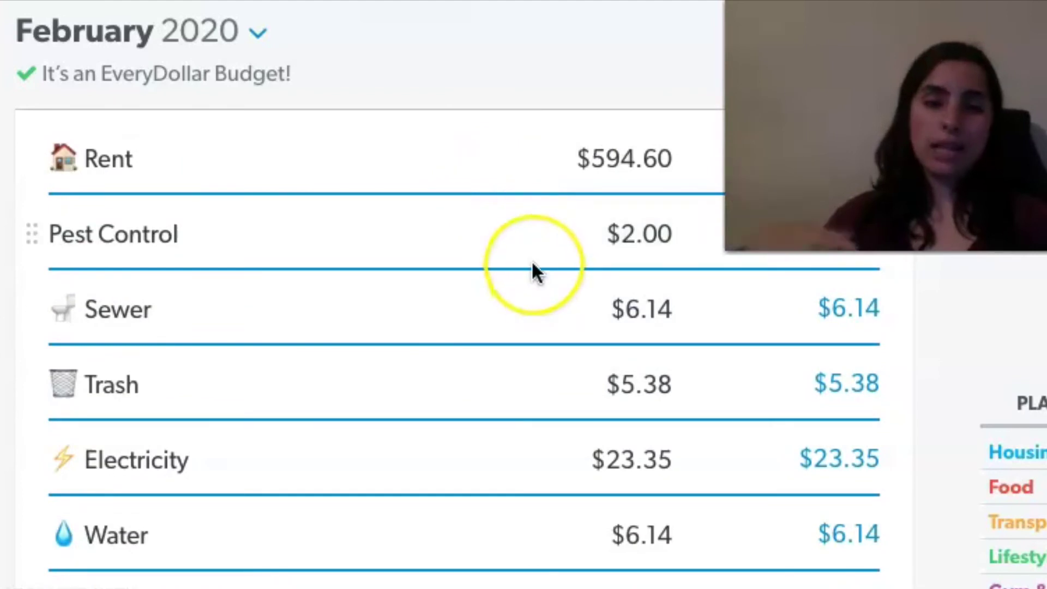
scroll(532, 264, "down", 8)
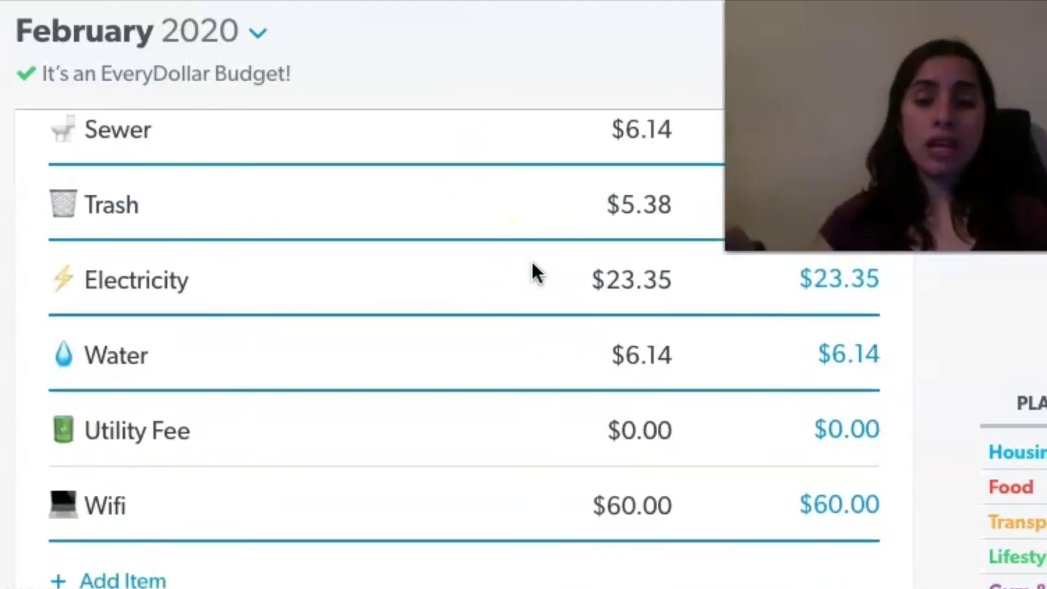
scroll(532, 264, "down", 15)
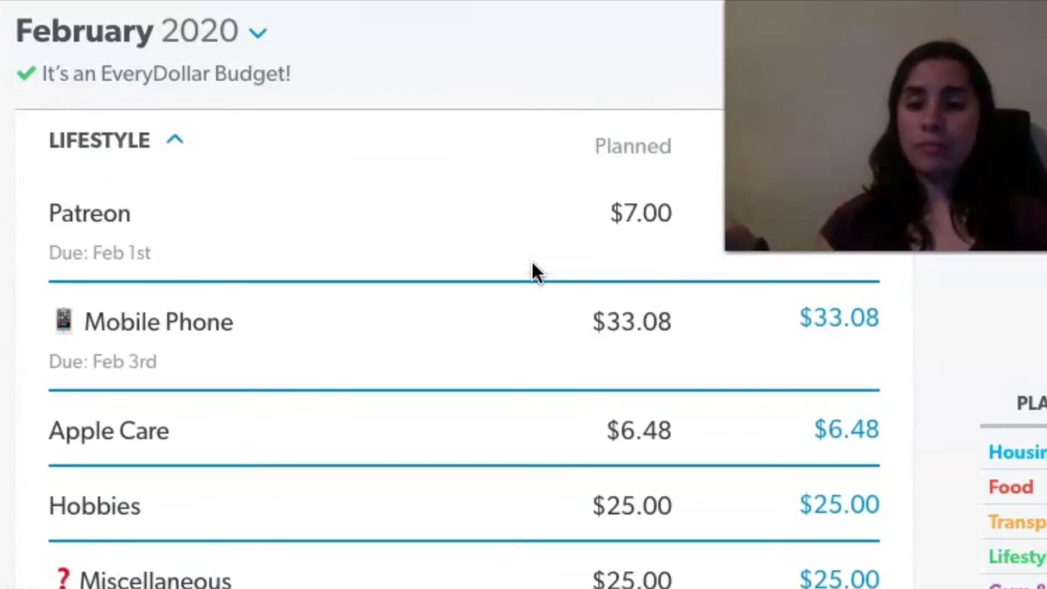
scroll(532, 270, "down", 1)
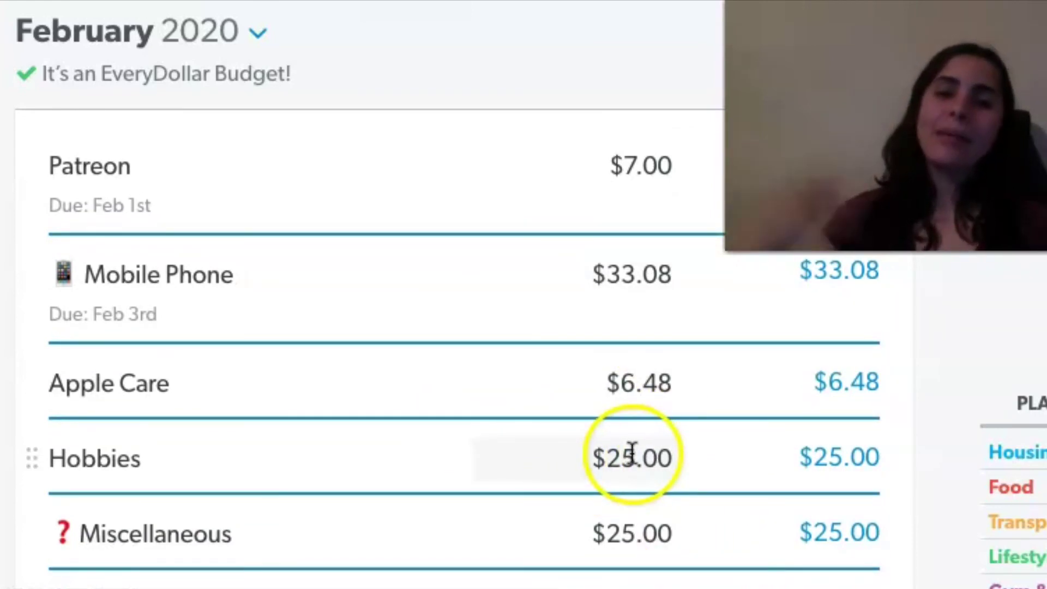
scroll(561, 573, "down", 1)
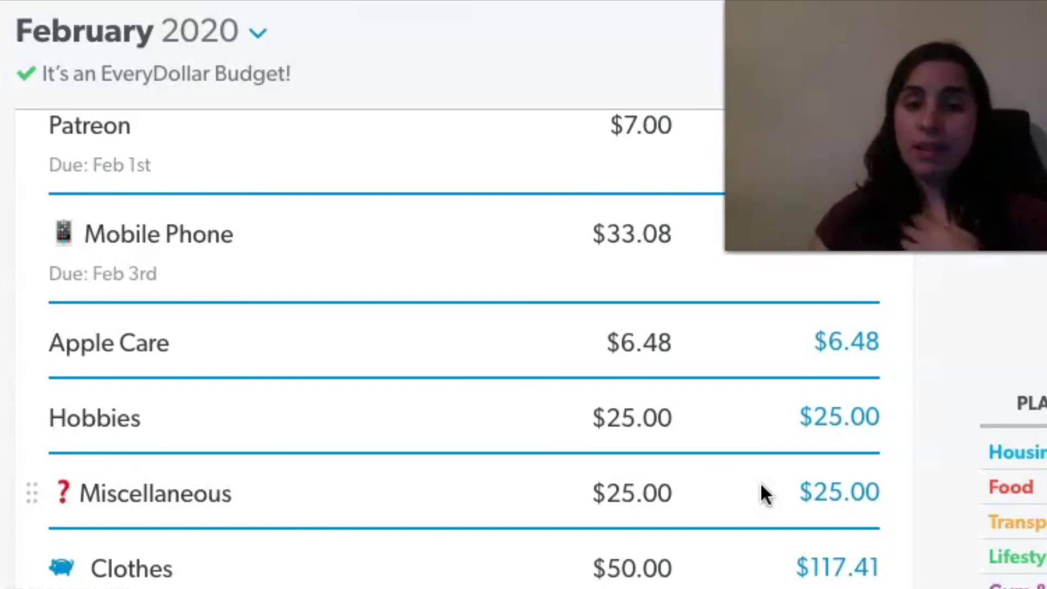
- Review the planned amounts of the Food group, from Groceries through Trevor Snacks, and of the utility items from Electricity through Wifi
scroll(760, 482, "up", 15)
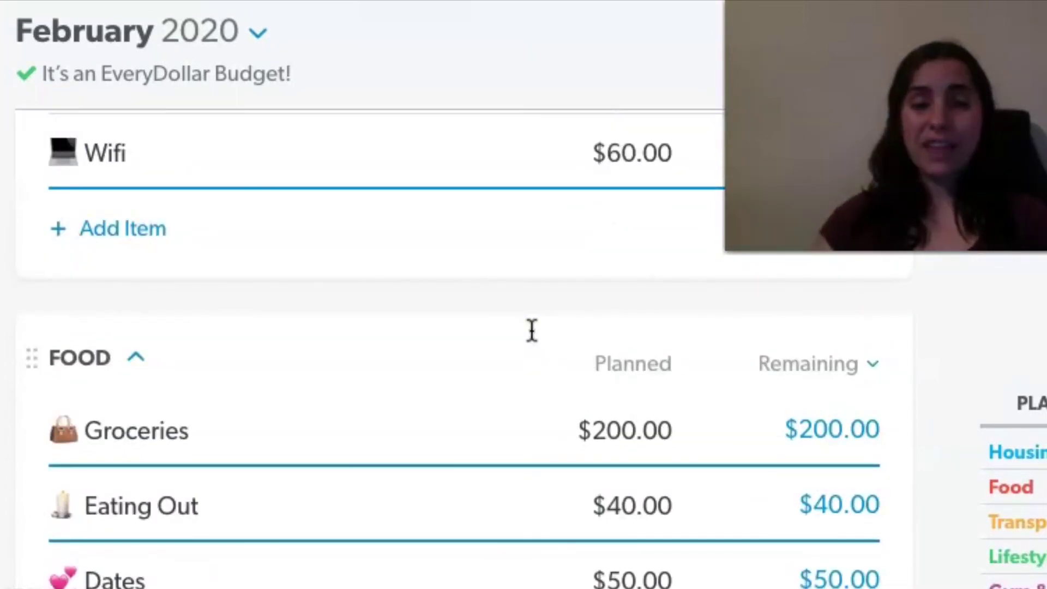
scroll(531, 330, "down", 3)
left_click(532, 330)
scroll(532, 330, "down", 2)
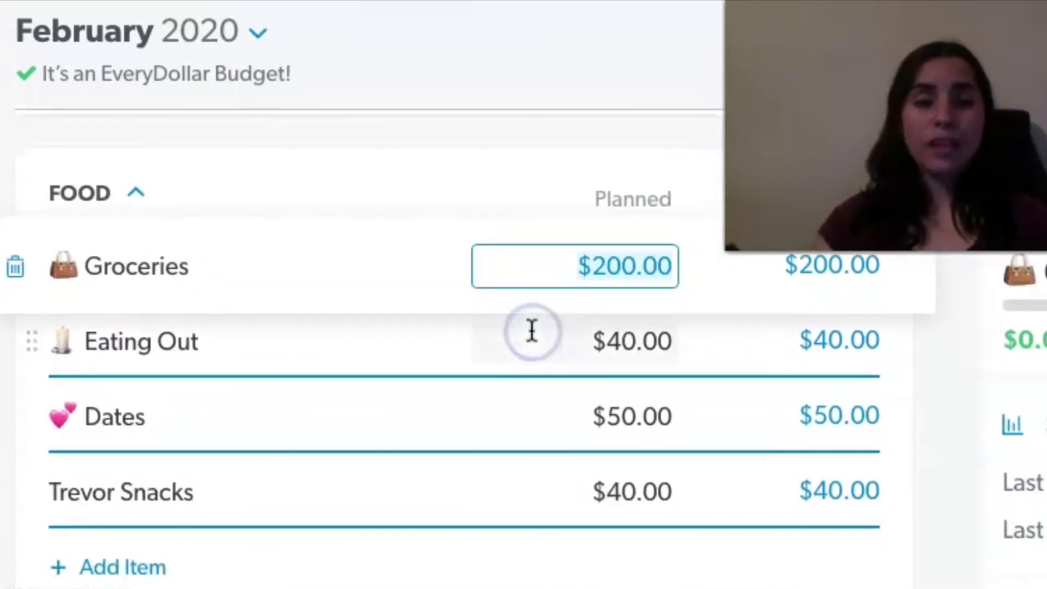
left_click(537, 141)
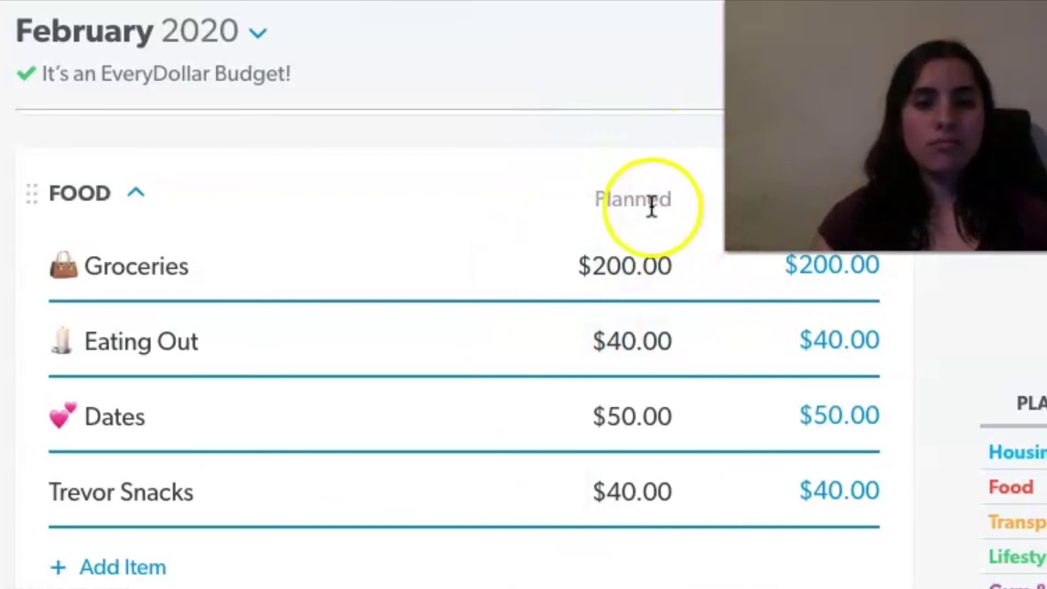
scroll(652, 204, "up", 6)
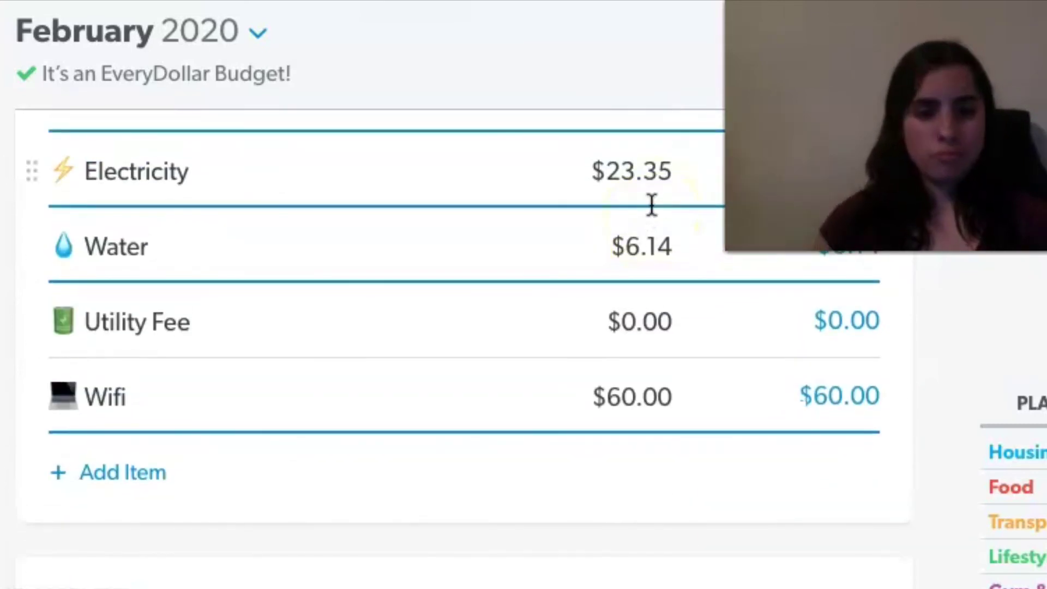
- Examine the planned and remaining amounts from the Transportation group through the health, Insurance & Tax and Sinking Funds groups, and recheck Food
scroll(651, 205, "down", 10)
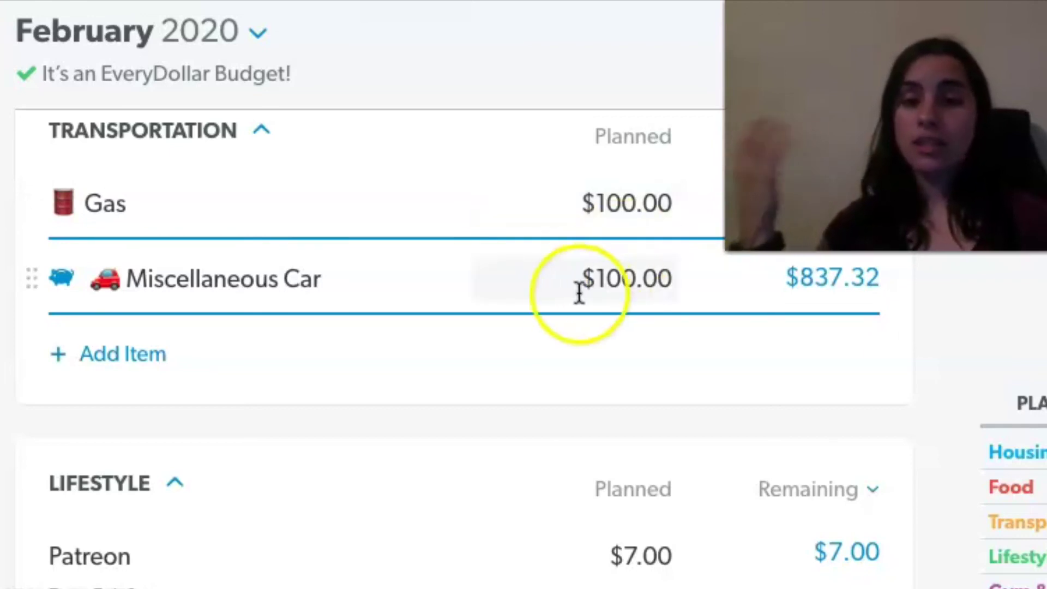
scroll(568, 427, "down", 10)
scroll(570, 429, "down", 10)
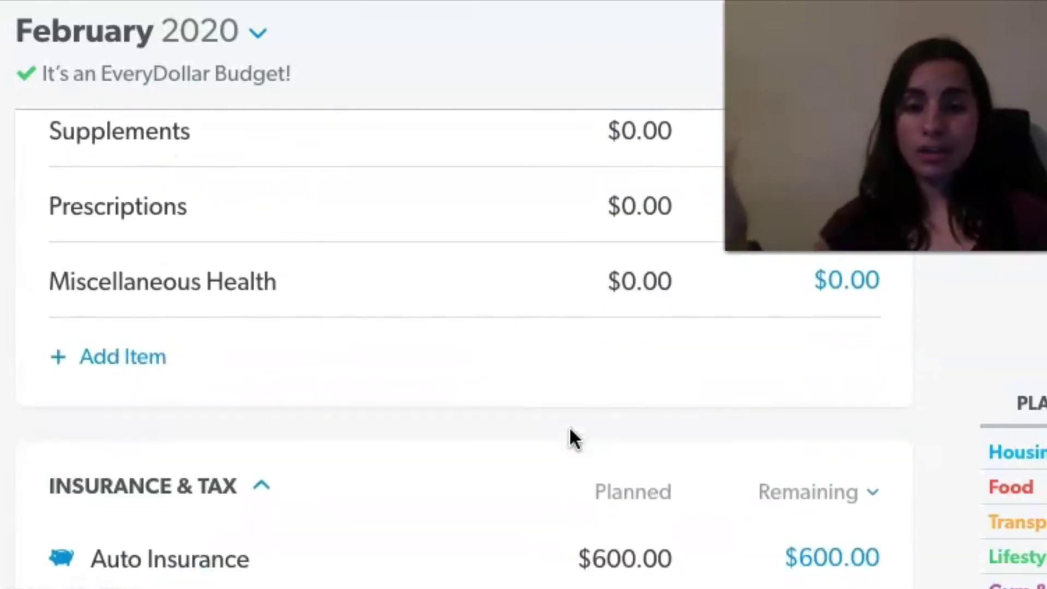
scroll(568, 427, "down", 10)
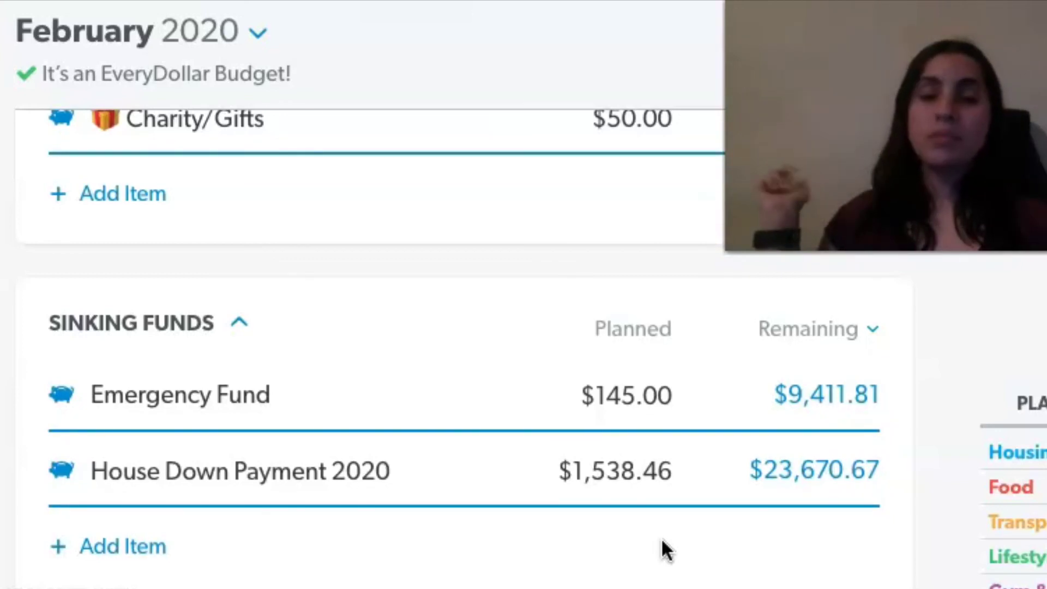
scroll(661, 537, "up", 2)
scroll(661, 538, "down", 2)
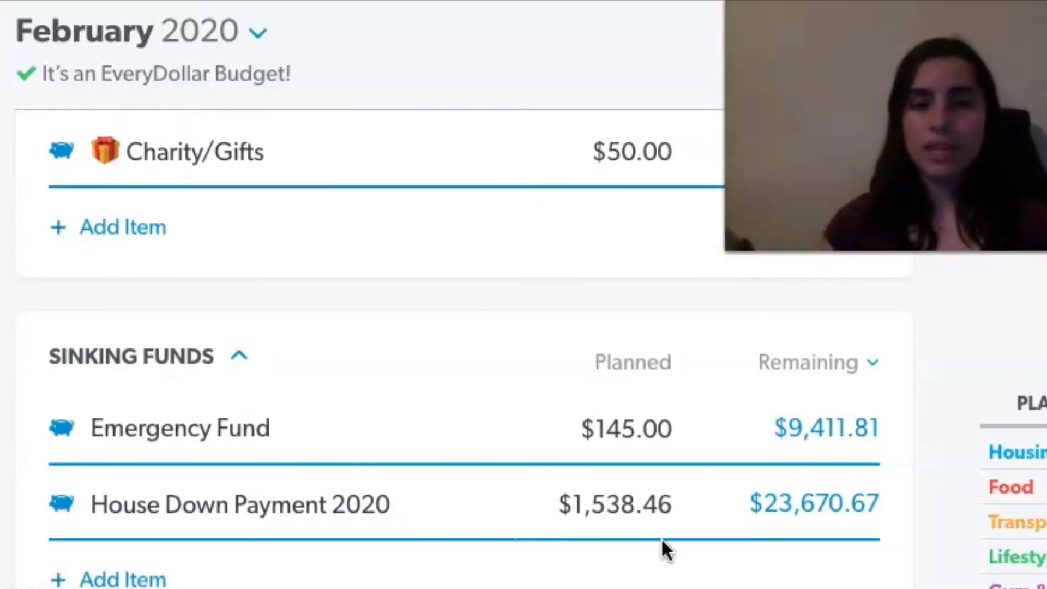
scroll(661, 537, "up", 15)
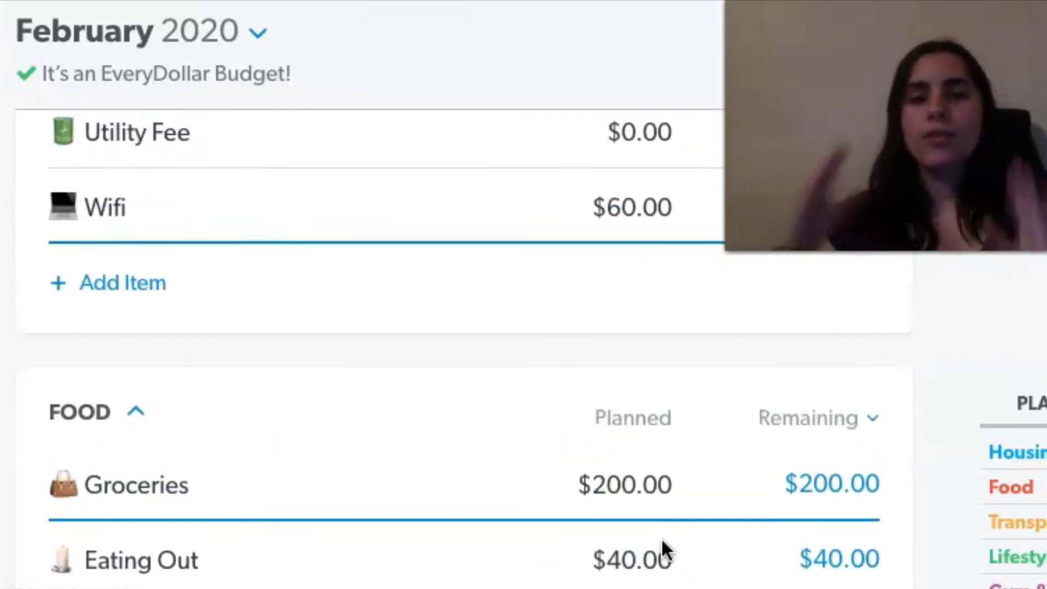
scroll(661, 538, "down", 2)
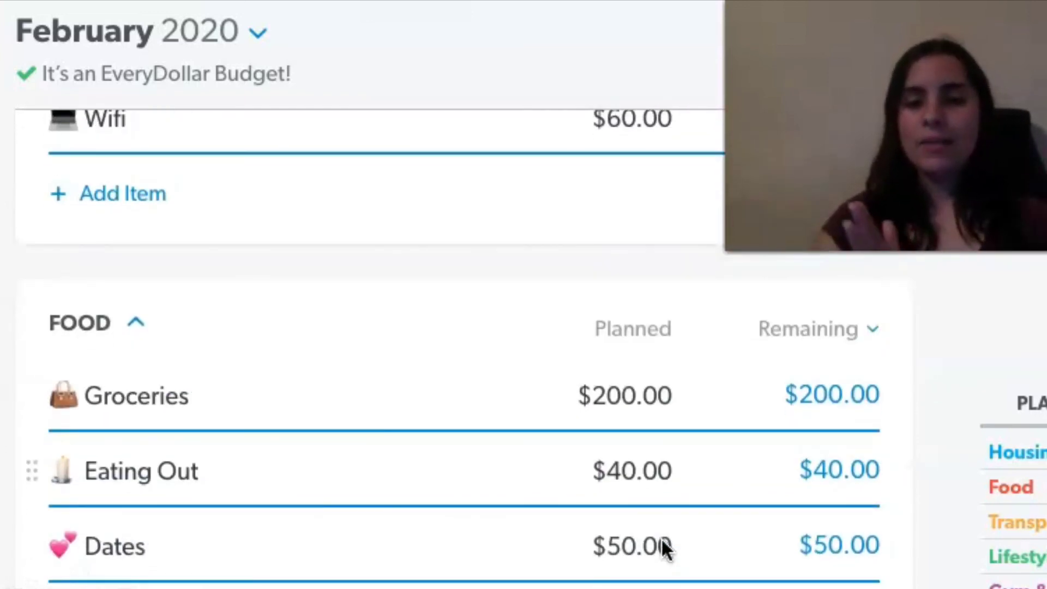